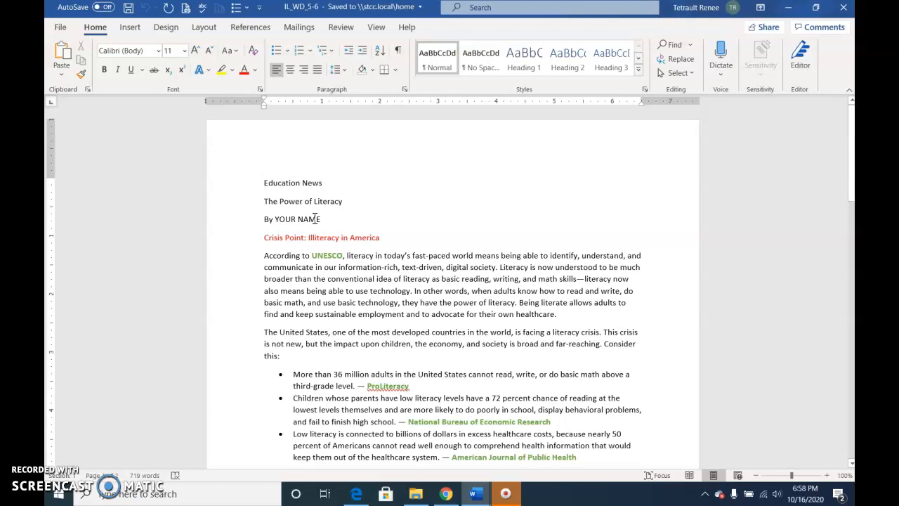
# Select the YOUR NAME byline placeholder and type the author's first name over it
pyautogui.click(299, 220)
pyautogui.moveTo(298, 220); pyautogui.dragTo(283, 225)
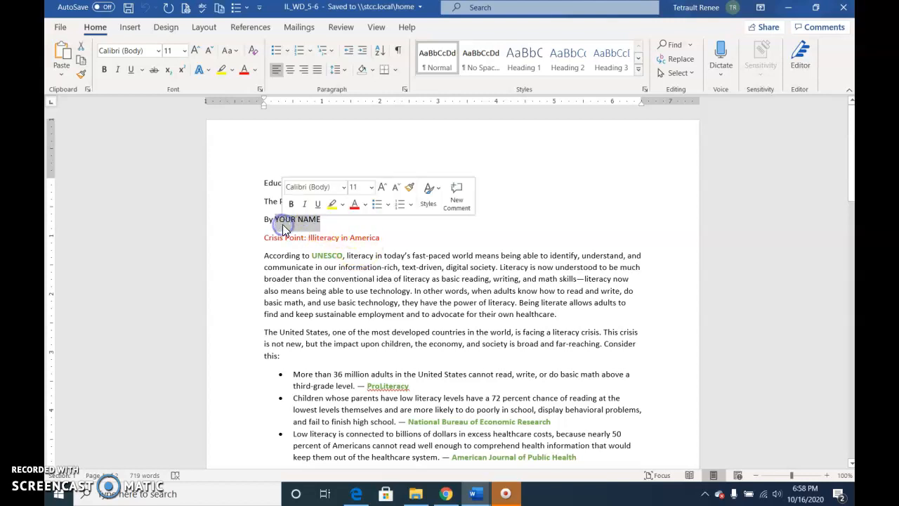
pyautogui.write('Renee Tetrault')
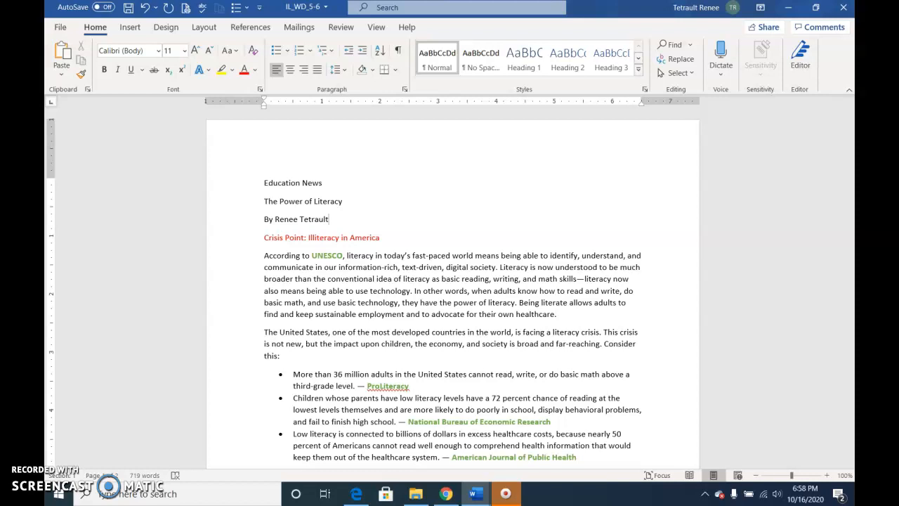
pyautogui.doubleClick(327, 256)
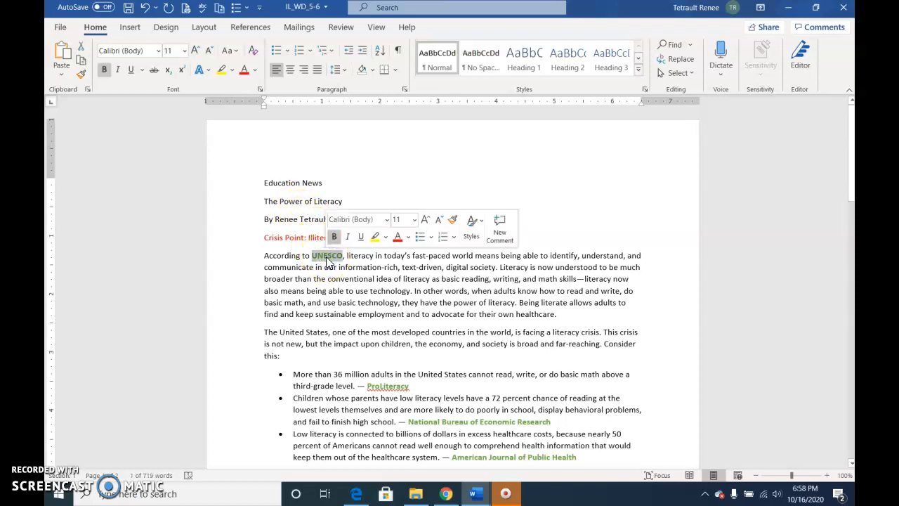
pyautogui.rightClick(327, 257)
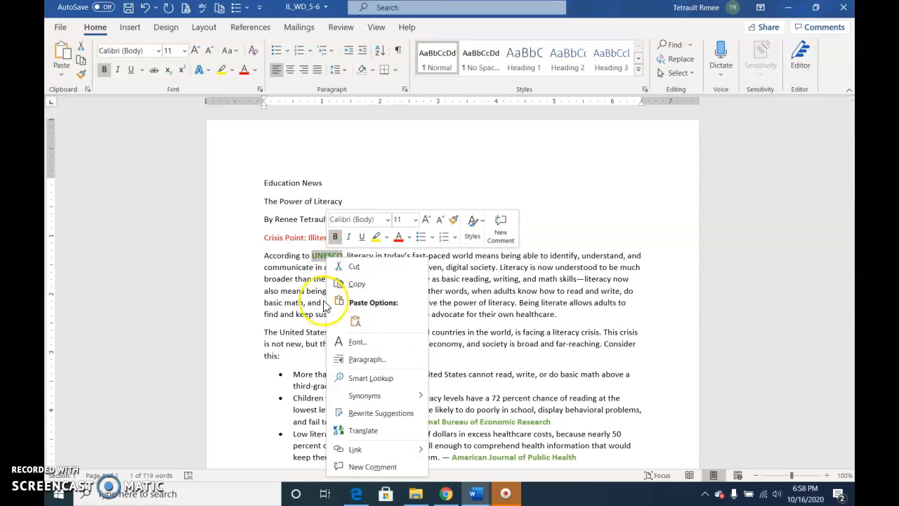
pyautogui.click(384, 455)
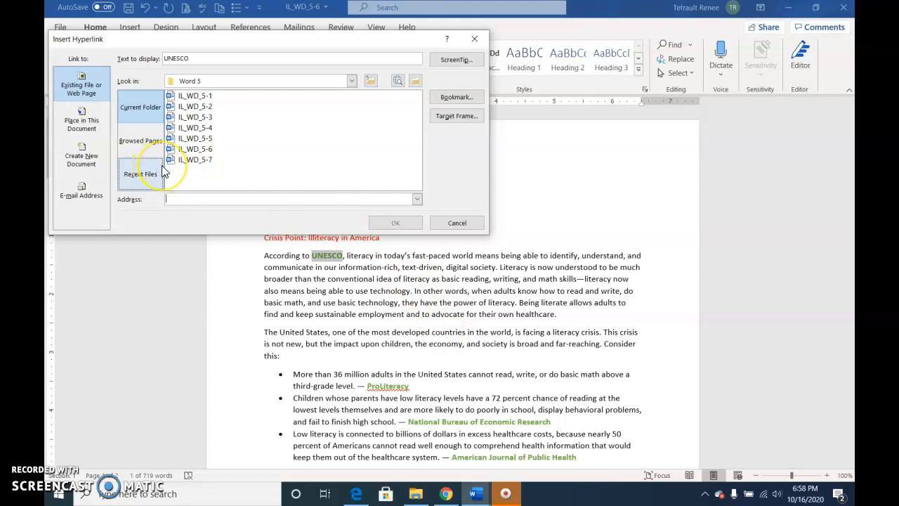
pyautogui.click(96, 98)
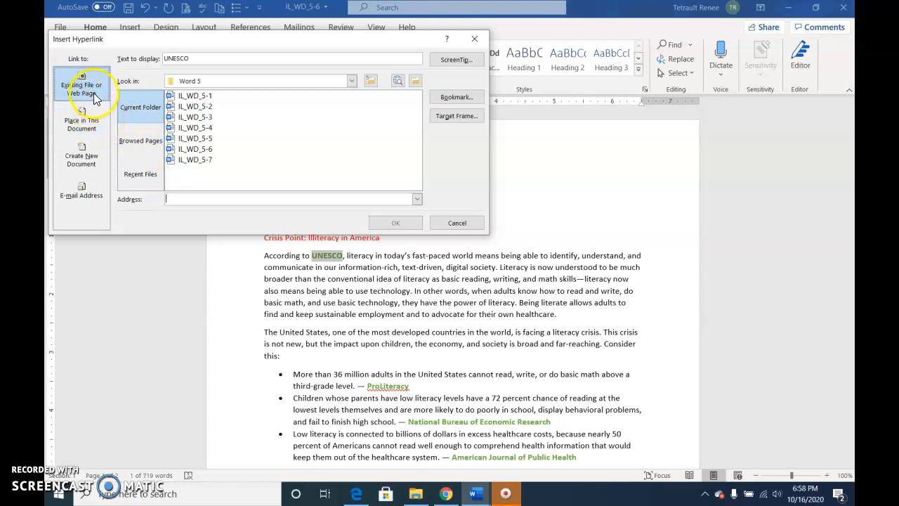
pyautogui.click(93, 90)
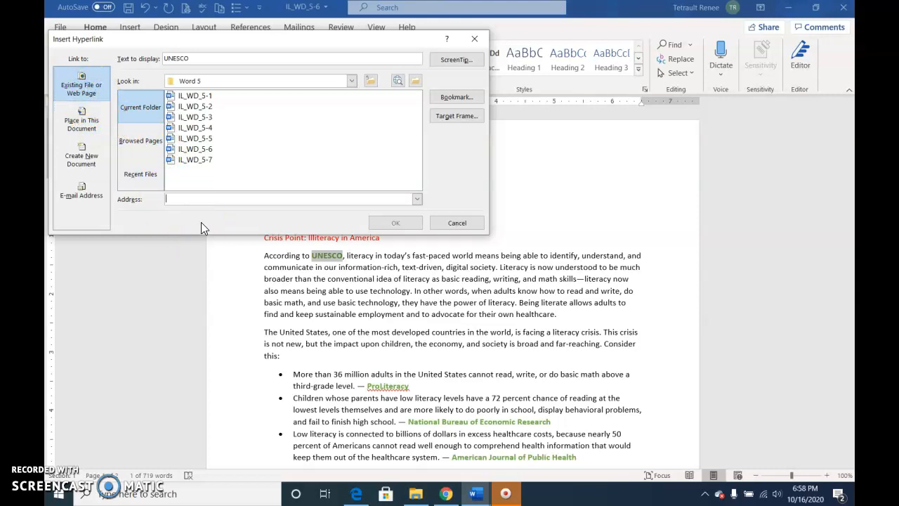
pyautogui.write('www.unesco.org')
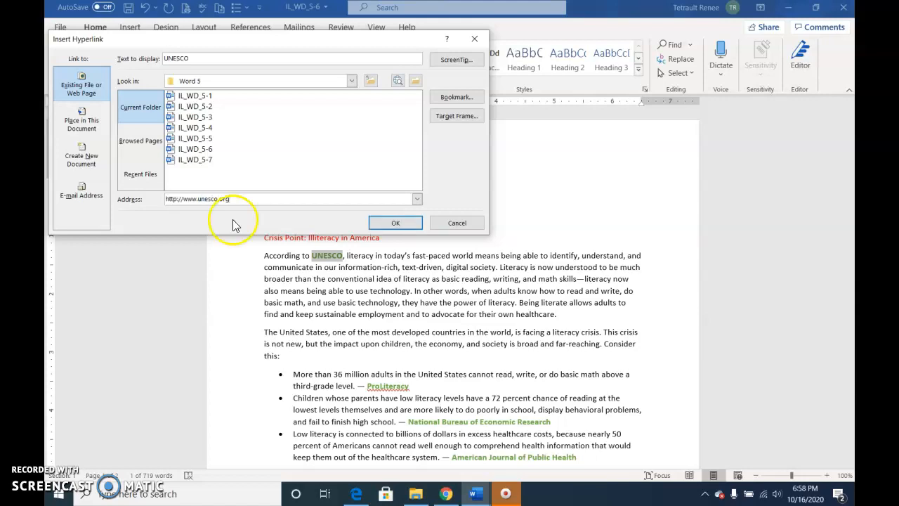
# Give the UNESCO link the ScreenTip 'United Nations Educational, Cultural, and Scientific Organization' and insert it
pyautogui.click(456, 59)
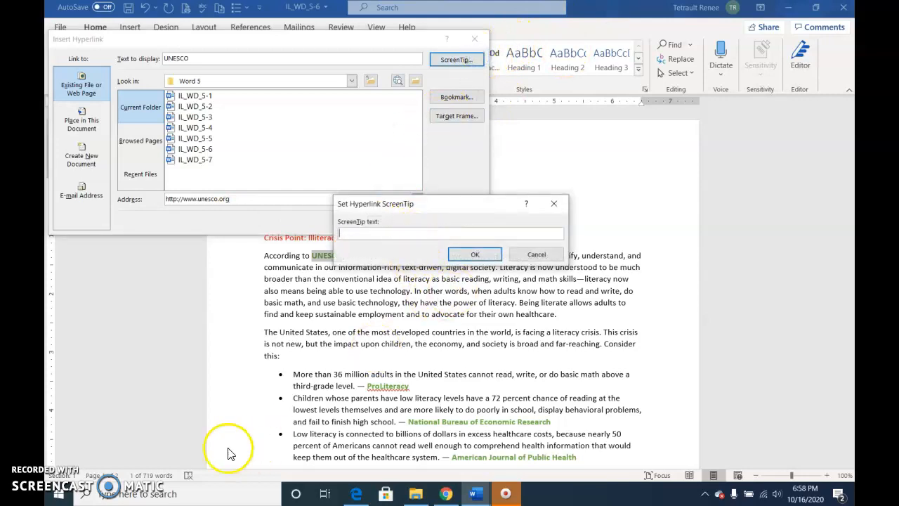
pyautogui.write('United Nations Educational, Cultural, and Scientific Orgnization')
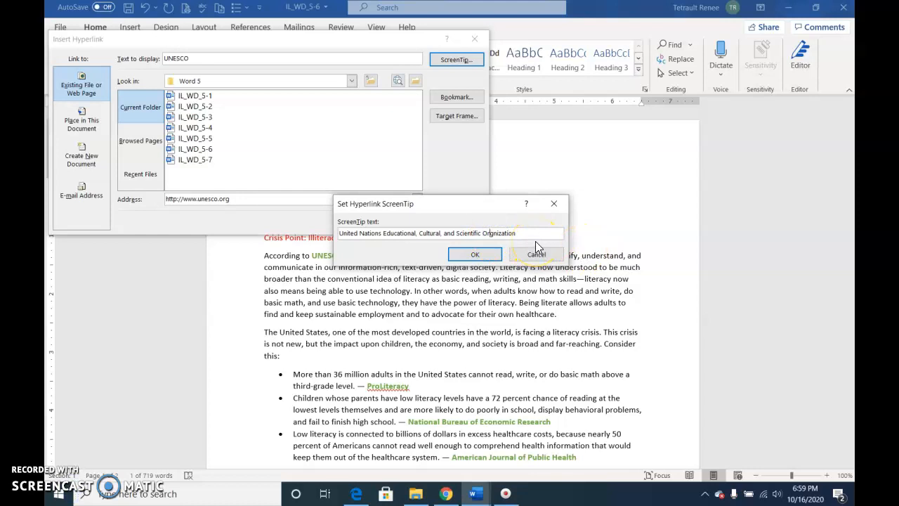
pyautogui.write('a')
pyautogui.click(484, 257)
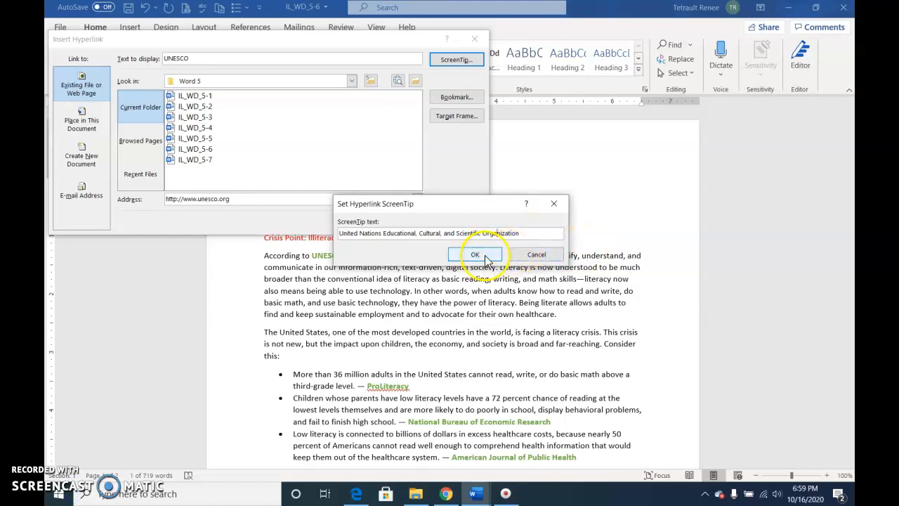
pyautogui.click(414, 220)
pyautogui.click(327, 258)
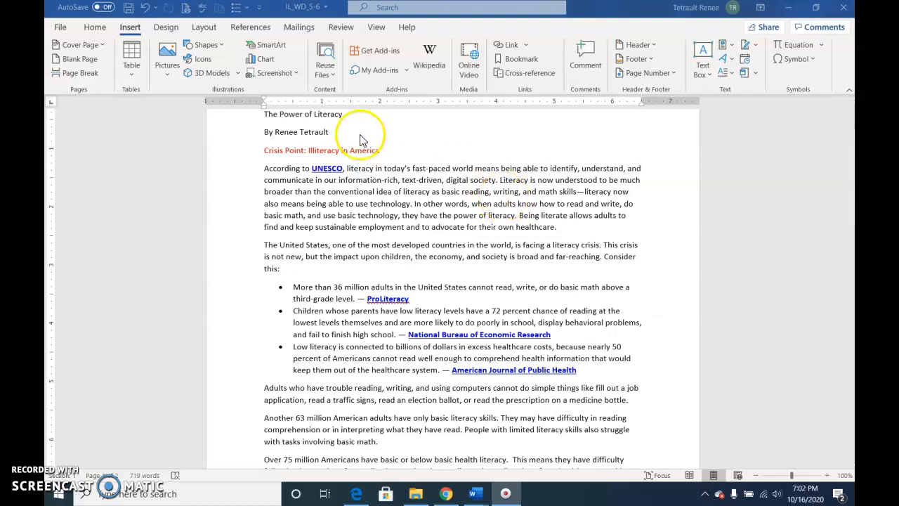
# Follow the UNESCO link to en.unesco.org in Edge, close the site, and return to the Word article
pyautogui.click(320, 168)
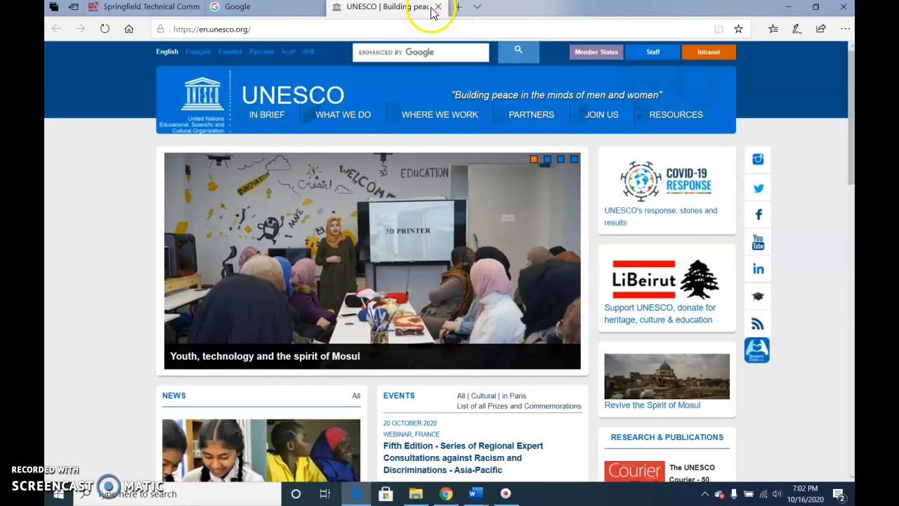
pyautogui.click(436, 7)
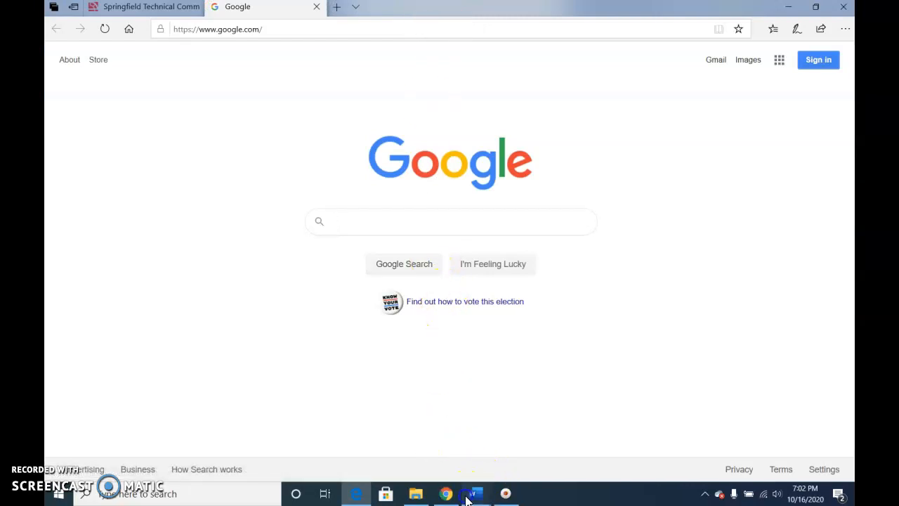
pyautogui.click(467, 499)
pyautogui.click(523, 430)
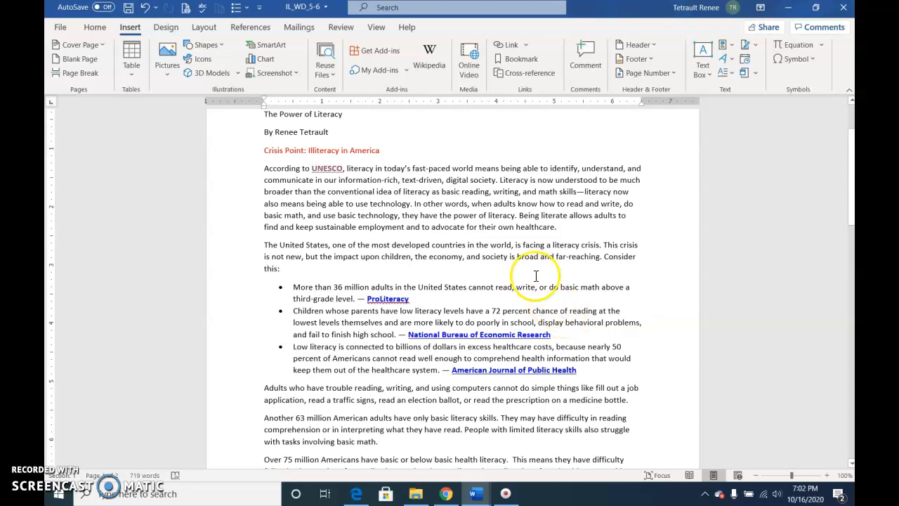
pyautogui.moveTo(333, 170)
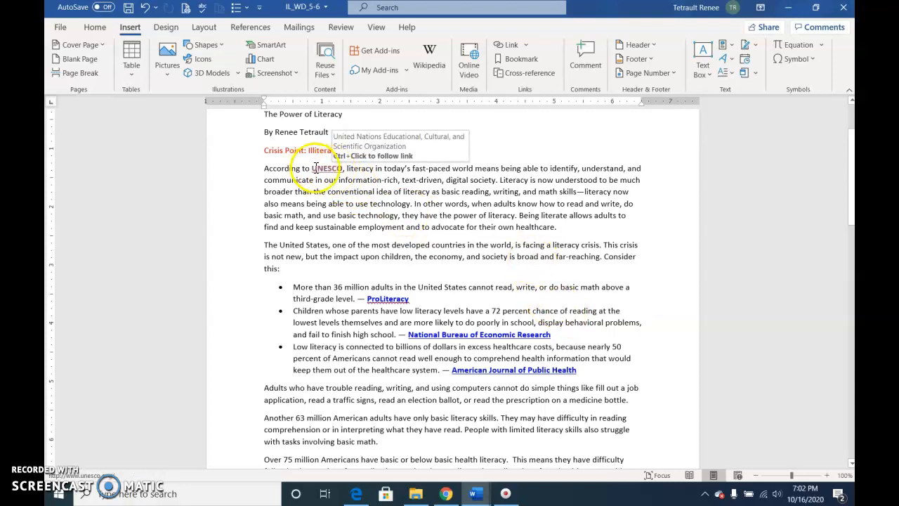
pyautogui.rightClick(322, 170)
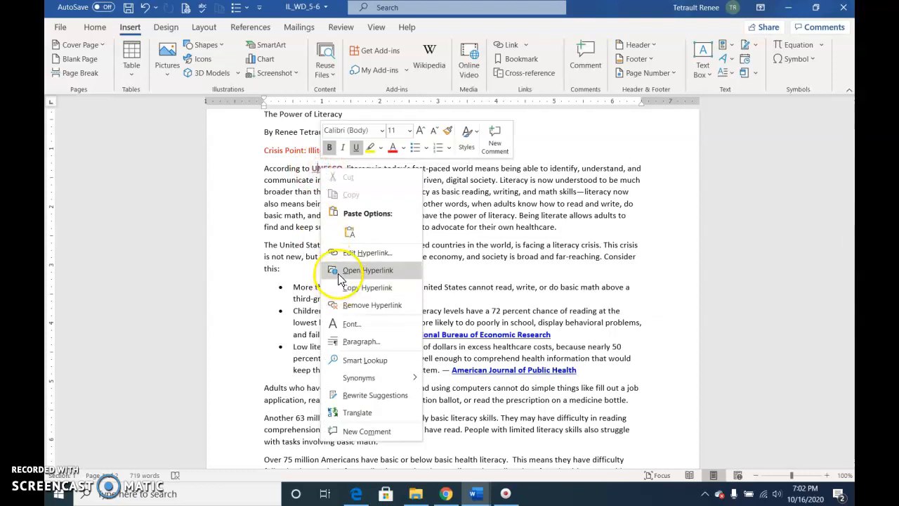
pyautogui.click(357, 253)
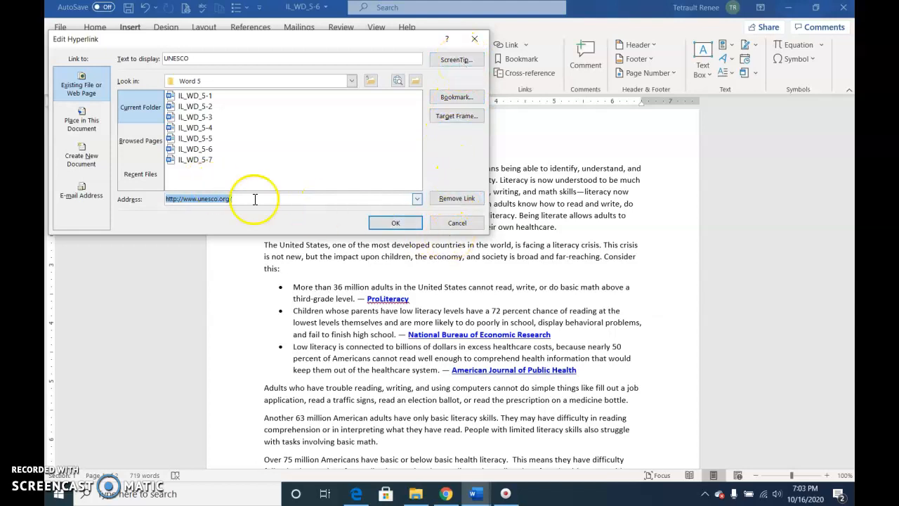
pyautogui.click(425, 223)
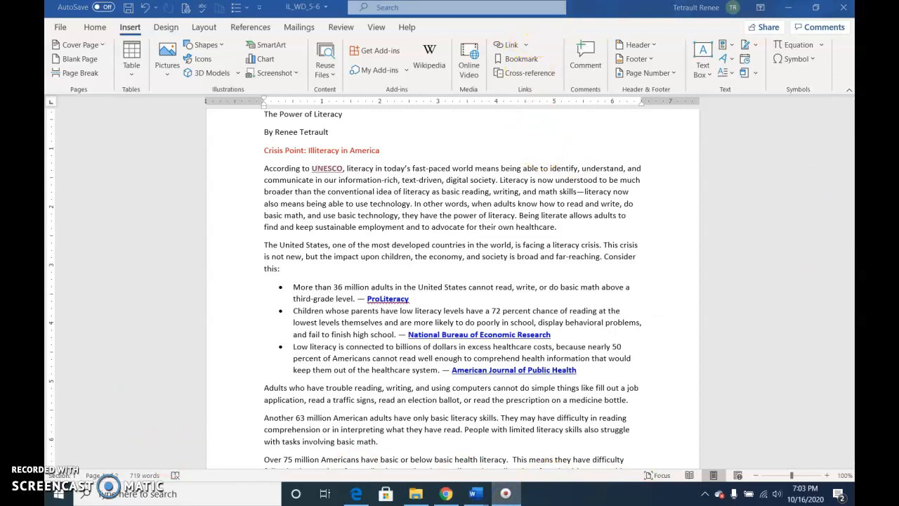
pyautogui.click(475, 494)
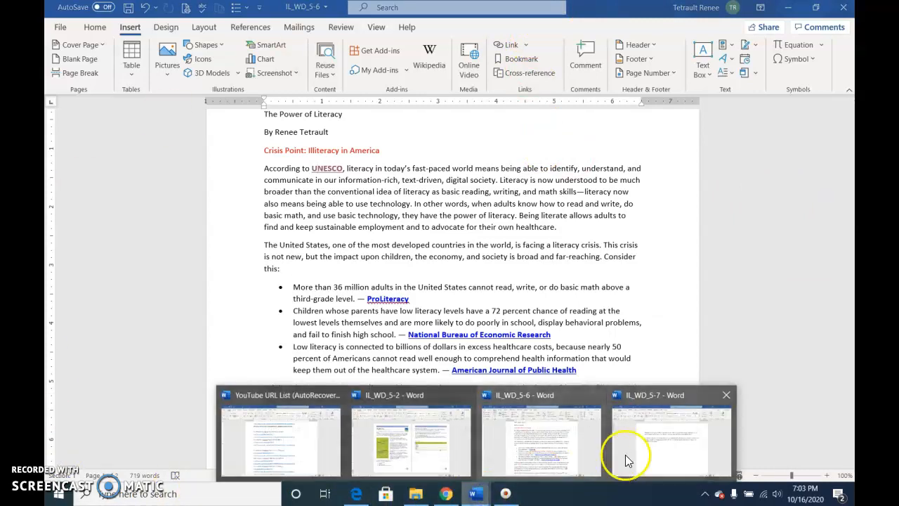
pyautogui.click(541, 447)
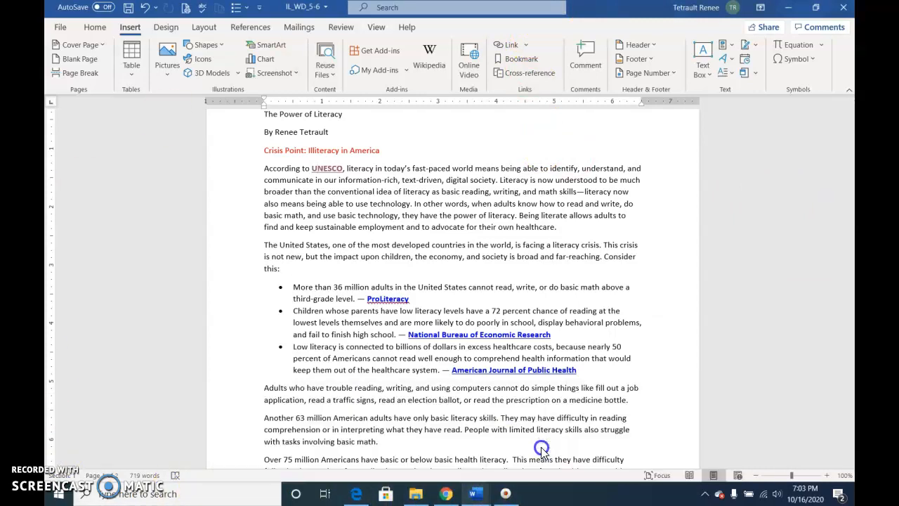
pyautogui.click(852, 413)
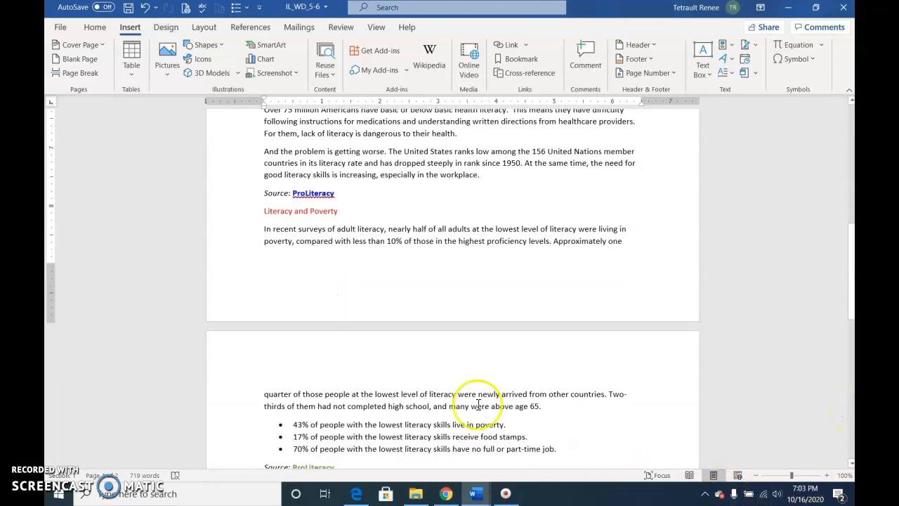
pyautogui.scroll(3, 404, 440)
pyautogui.click(511, 499)
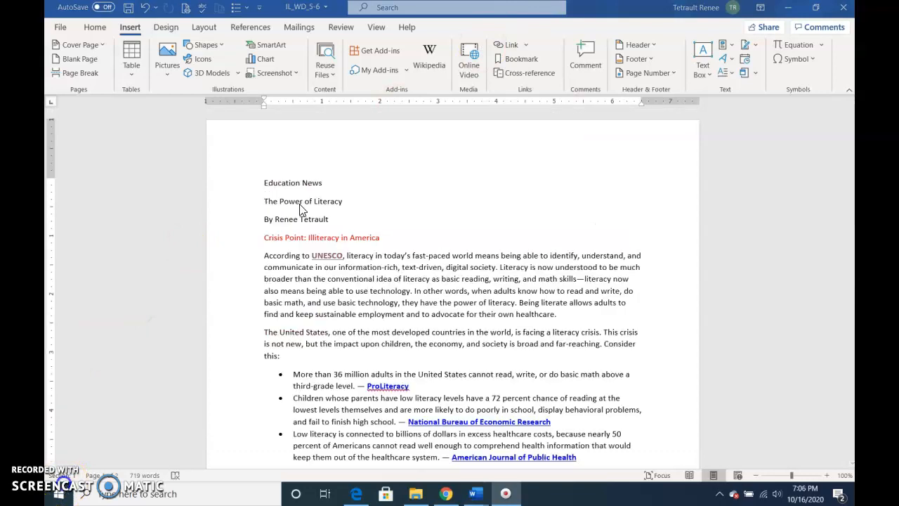
pyautogui.click(303, 182)
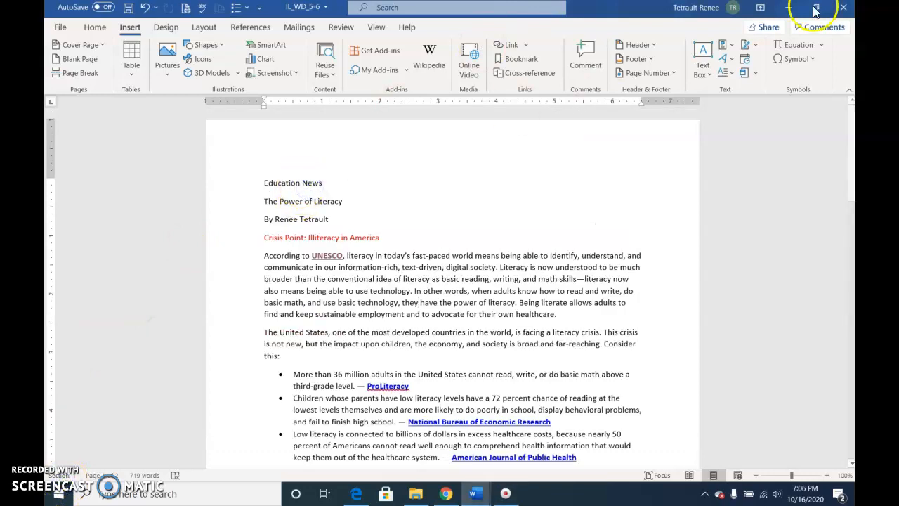
# Apply the Title style to the 'The Power of Literacy' heading
pyautogui.click(96, 28)
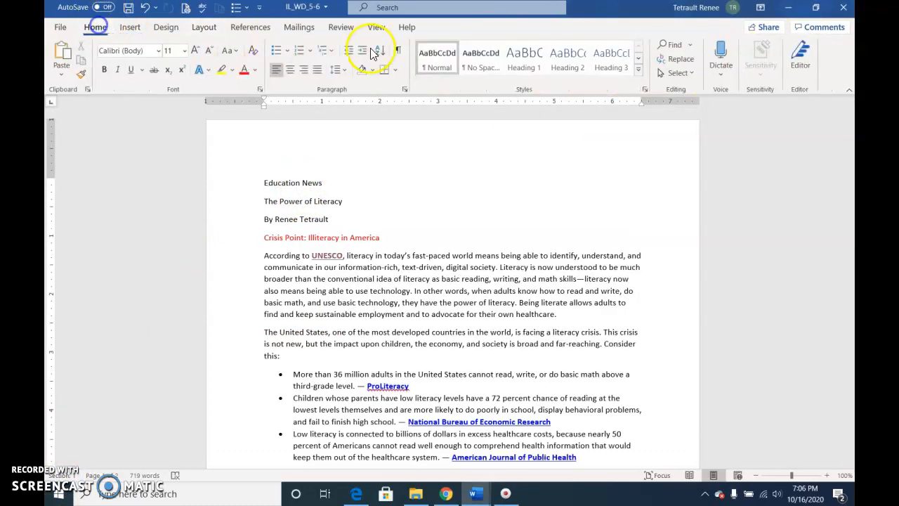
pyautogui.click(637, 72)
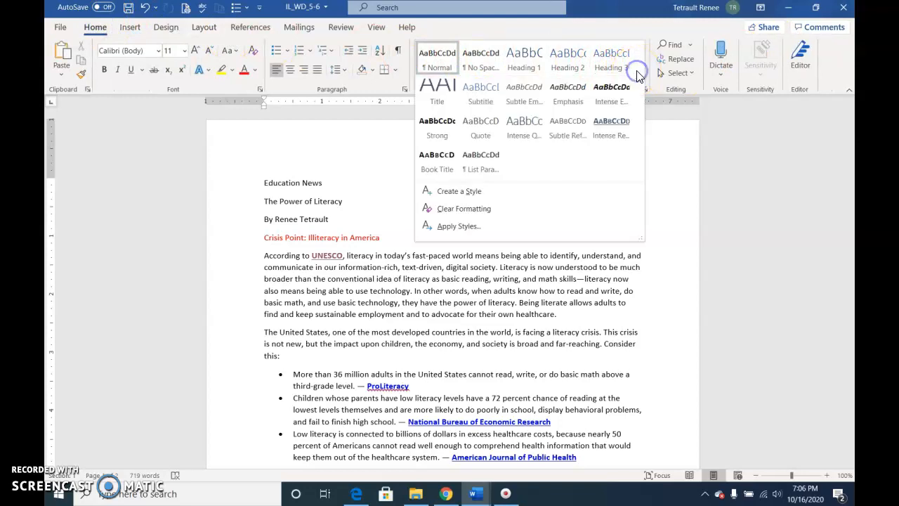
pyautogui.click(478, 93)
pyautogui.click(318, 208)
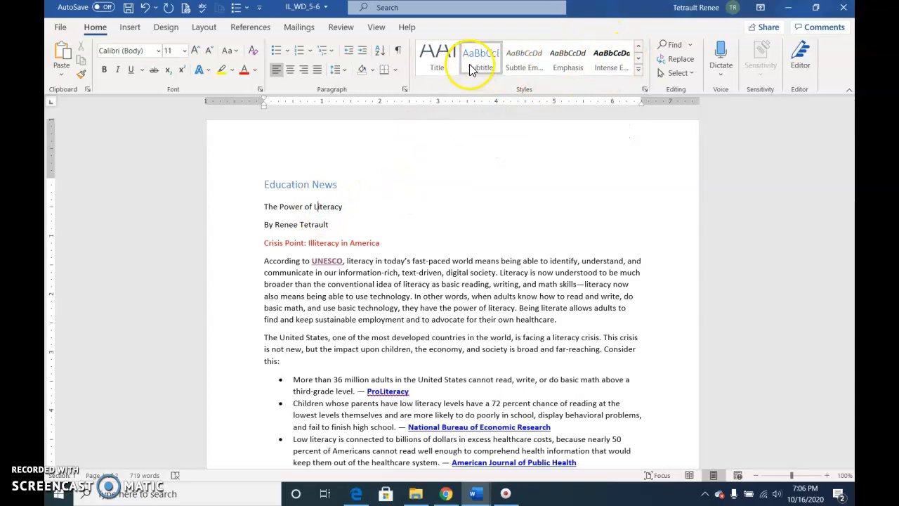
pyautogui.click(435, 59)
# Give the byline surname the Intense Emphasis style
pyautogui.click(313, 238)
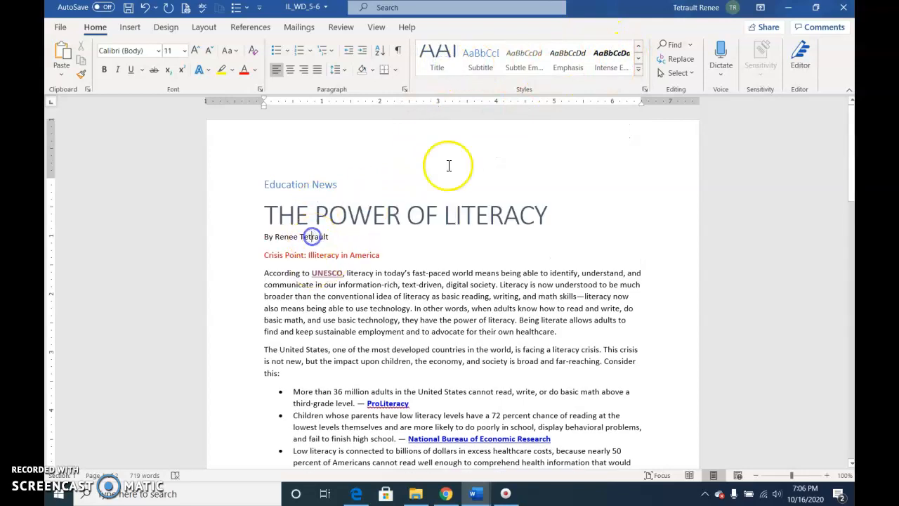
pyautogui.click(618, 67)
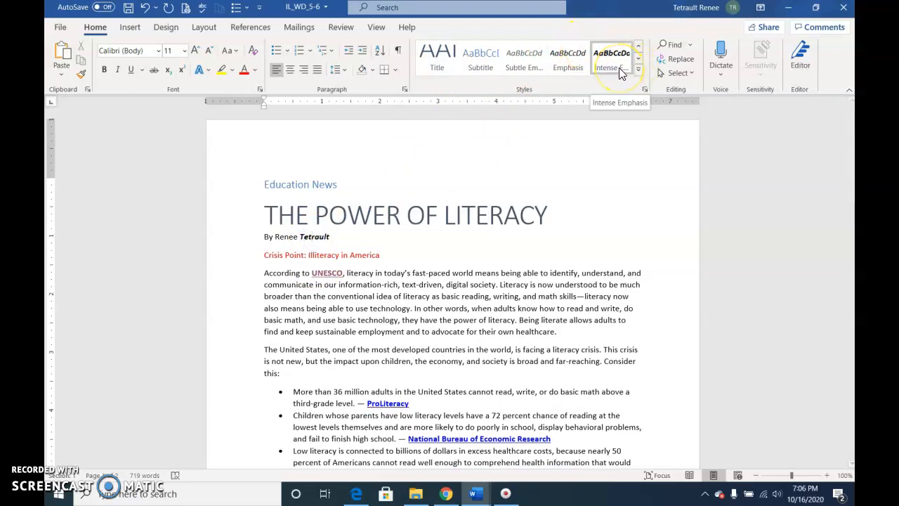
pyautogui.click(621, 73)
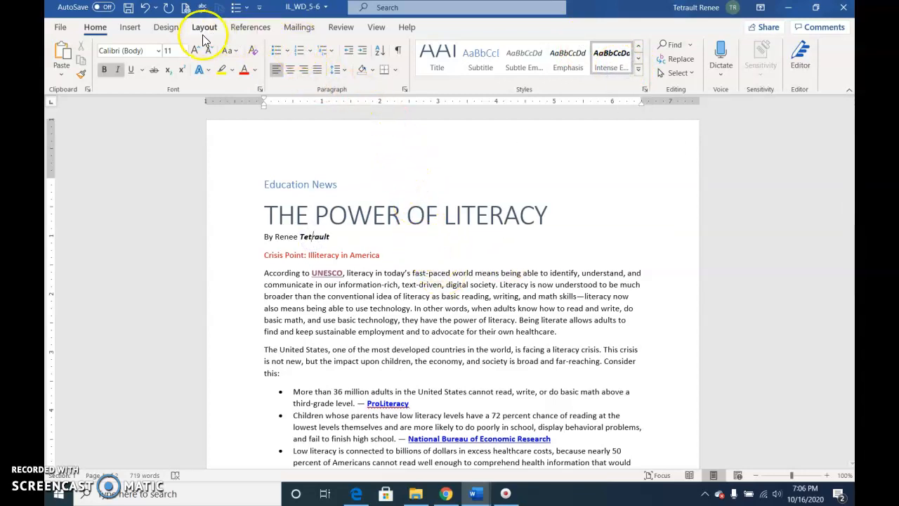
# Apply the Centered style set to the document
pyautogui.click(177, 29)
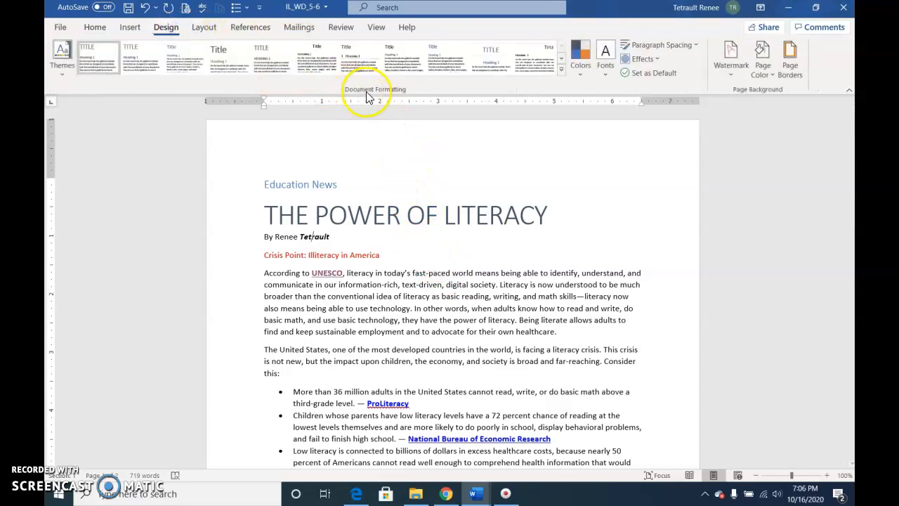
pyautogui.click(561, 71)
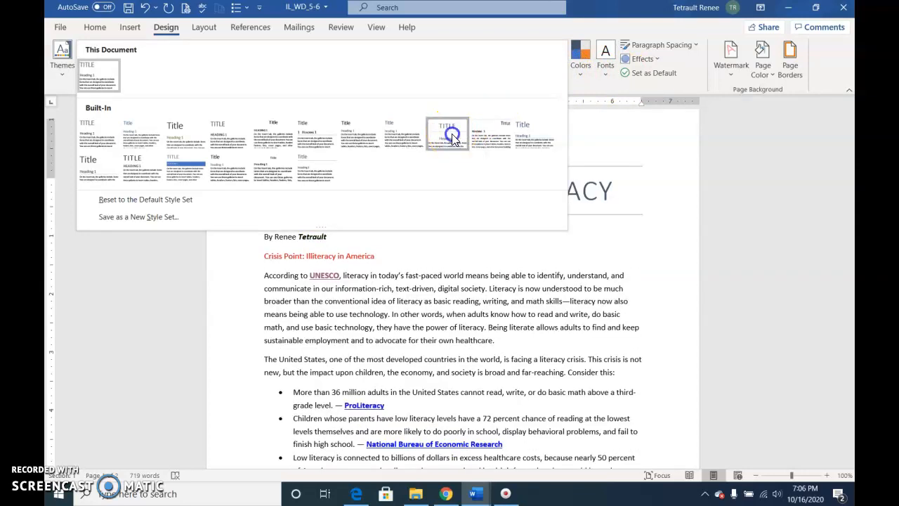
pyautogui.click(451, 133)
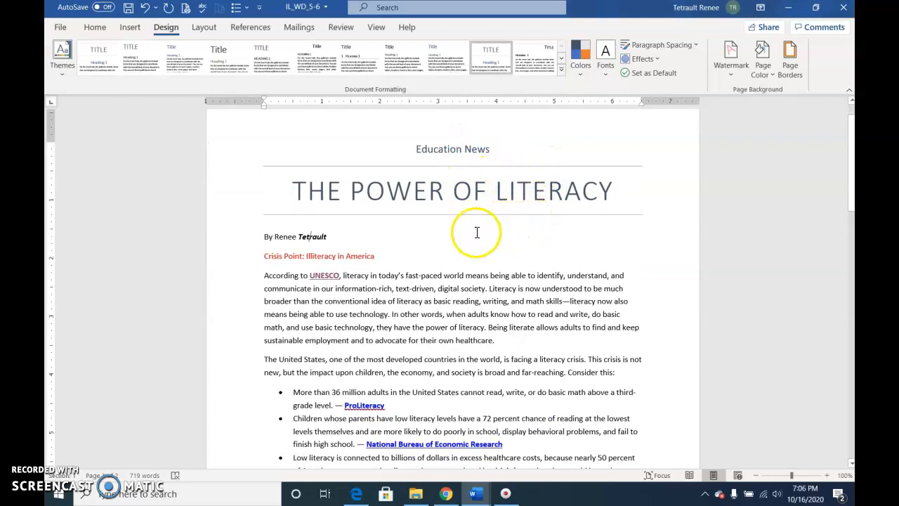
# Switch the document to the Circuit theme with the Violet colour palette
pyautogui.click(71, 66)
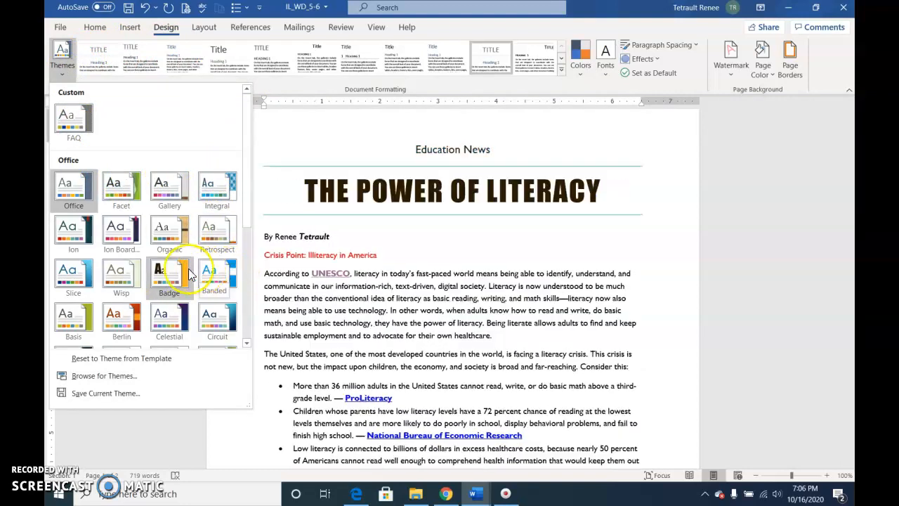
pyautogui.click(207, 309)
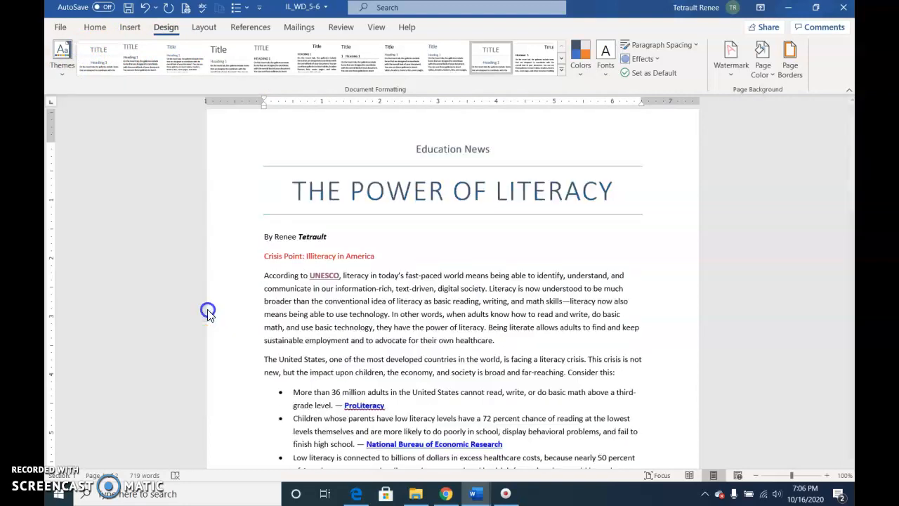
pyautogui.click(581, 64)
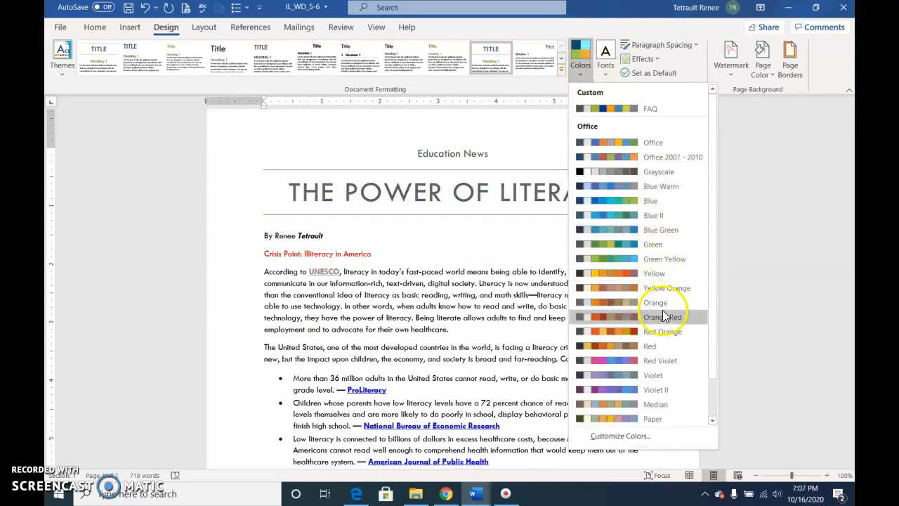
pyautogui.click(653, 375)
pyautogui.scroll(-3, 547, 318)
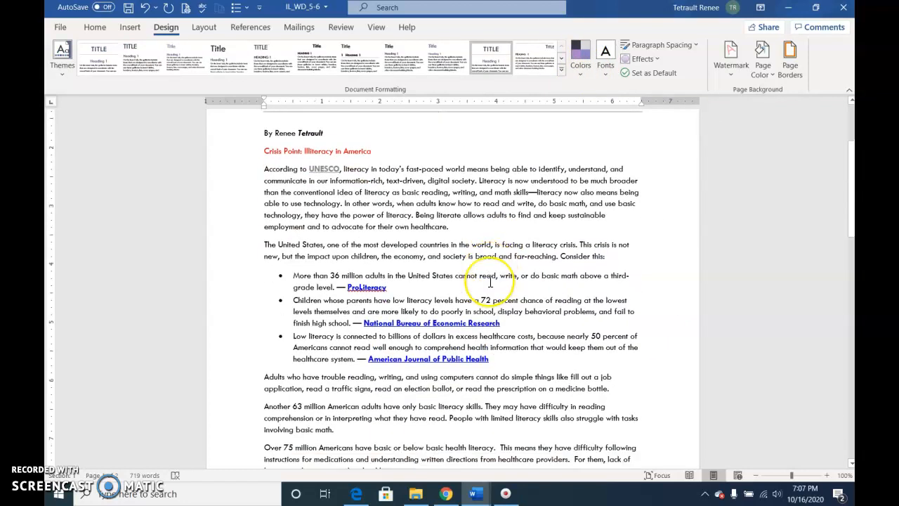
# Replace the three bullets with a stack-of-books picture from a Bing 'books' search
pyautogui.scroll(-1, 481, 285)
pyautogui.moveTo(231, 233); pyautogui.dragTo(227, 316)
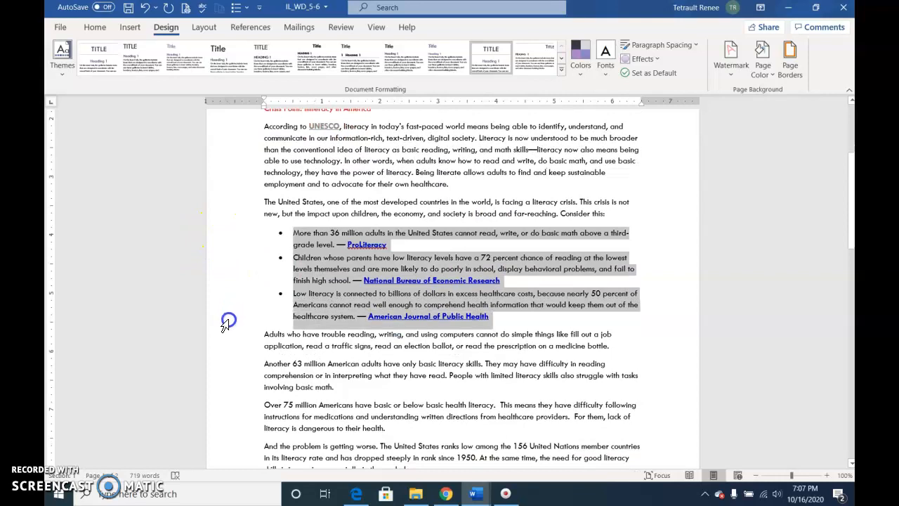
pyautogui.click(98, 26)
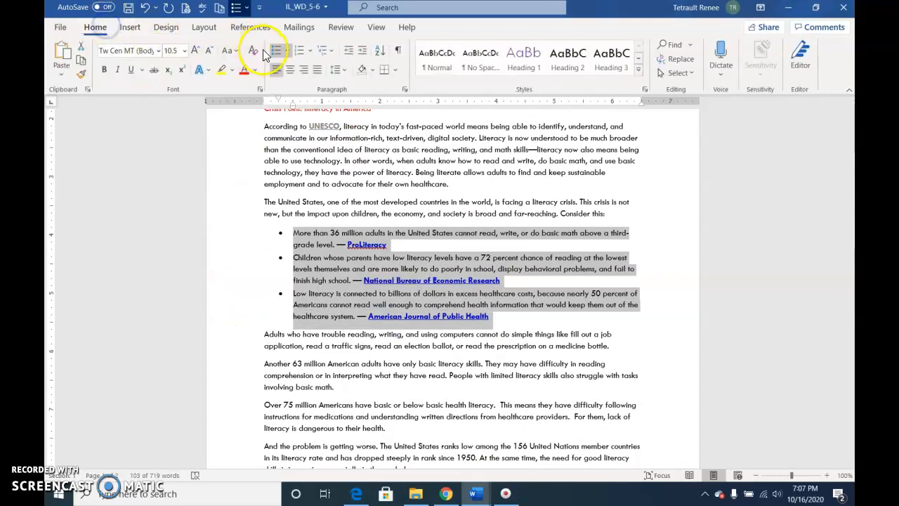
pyautogui.click(289, 53)
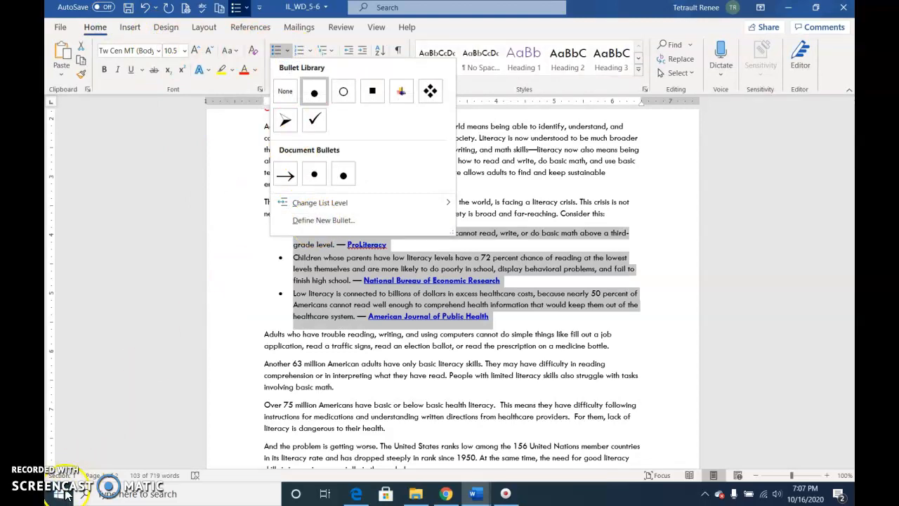
pyautogui.click(286, 51)
pyautogui.click(289, 55)
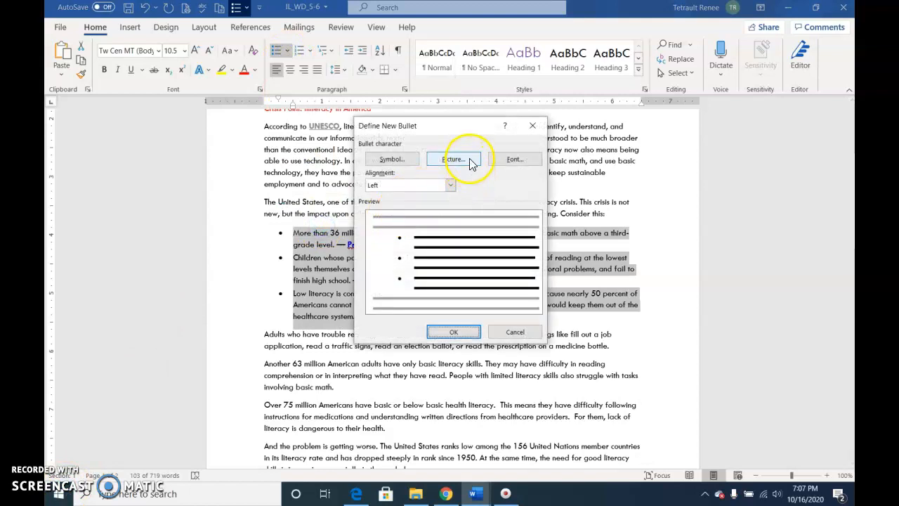
pyautogui.click(458, 160)
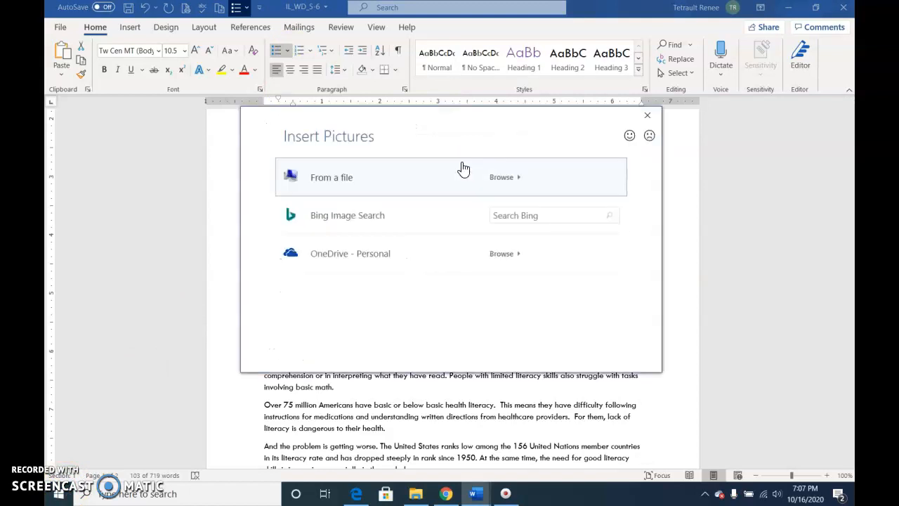
pyautogui.click(509, 212)
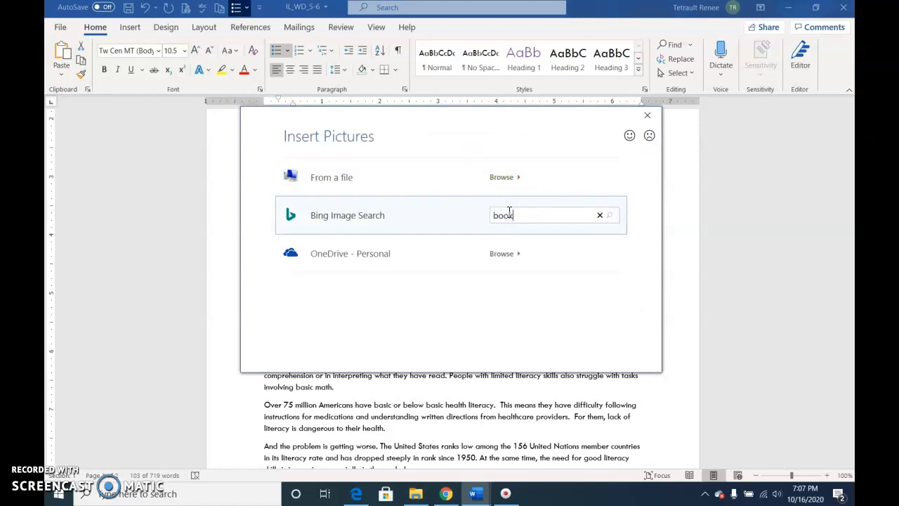
pyautogui.press('Return')
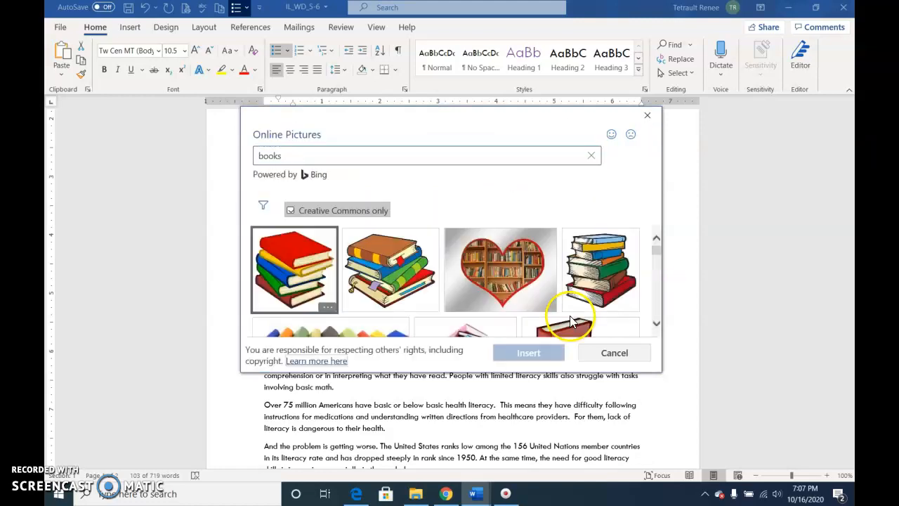
pyautogui.click(335, 288)
pyautogui.click(537, 358)
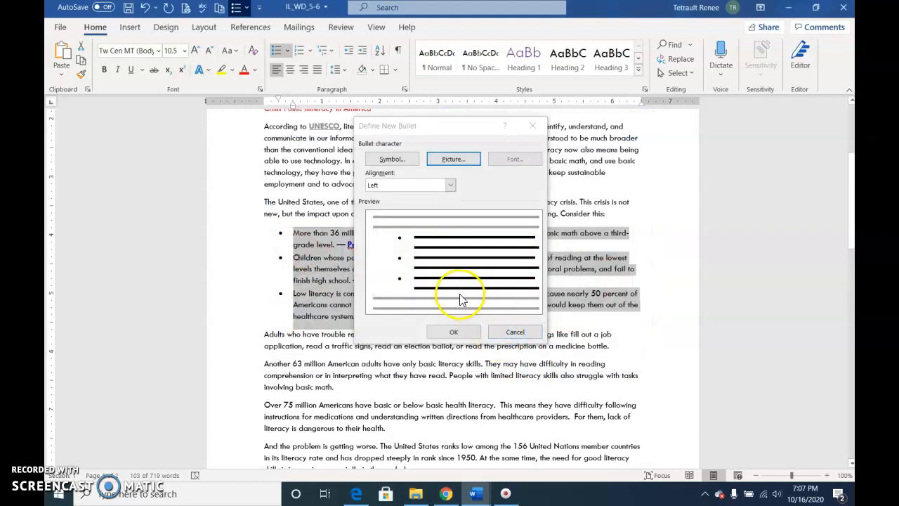
pyautogui.click(454, 332)
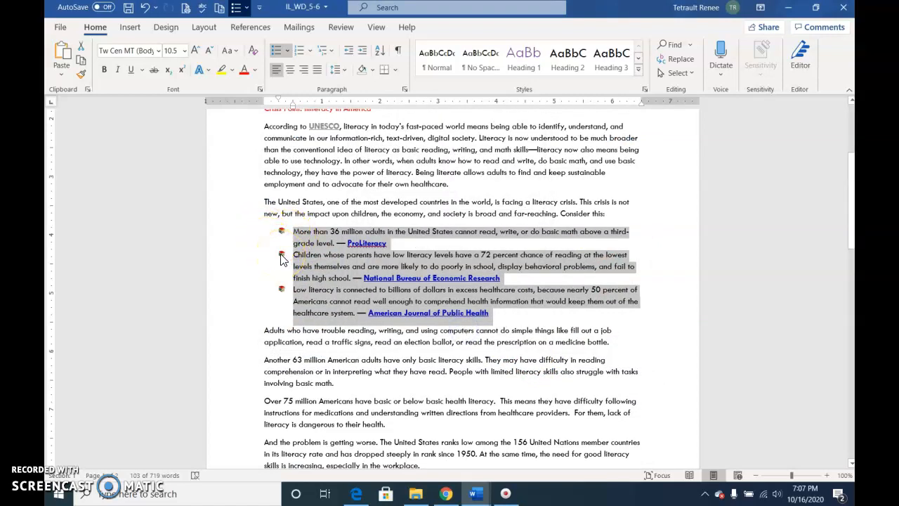
# Enlarge the stacked-books picture bullets to 14 pt
pyautogui.click(281, 257)
pyautogui.click(195, 51)
pyautogui.click(195, 51)
pyautogui.click(196, 50)
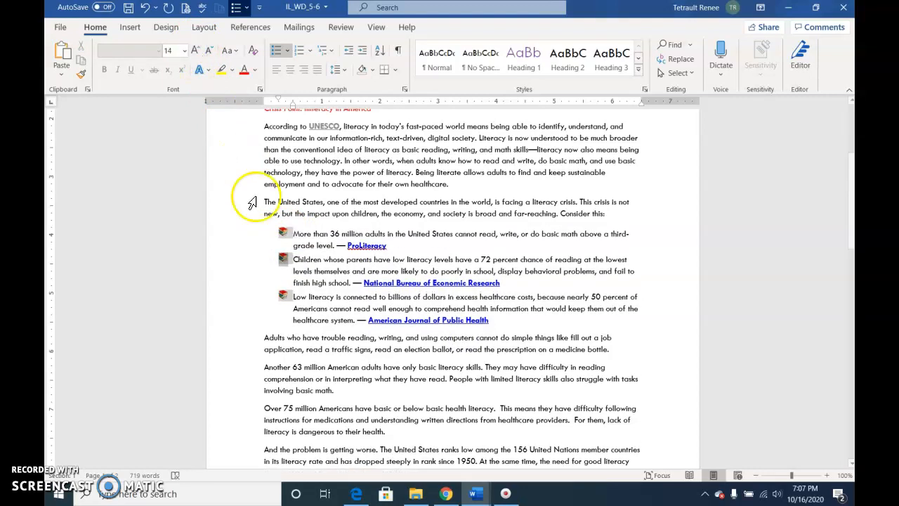
pyautogui.scroll(-12, 240, 164)
# Select the three percentage bullet lines and begin defining a new symbol bullet
pyautogui.moveTo(232, 274); pyautogui.dragTo(237, 295)
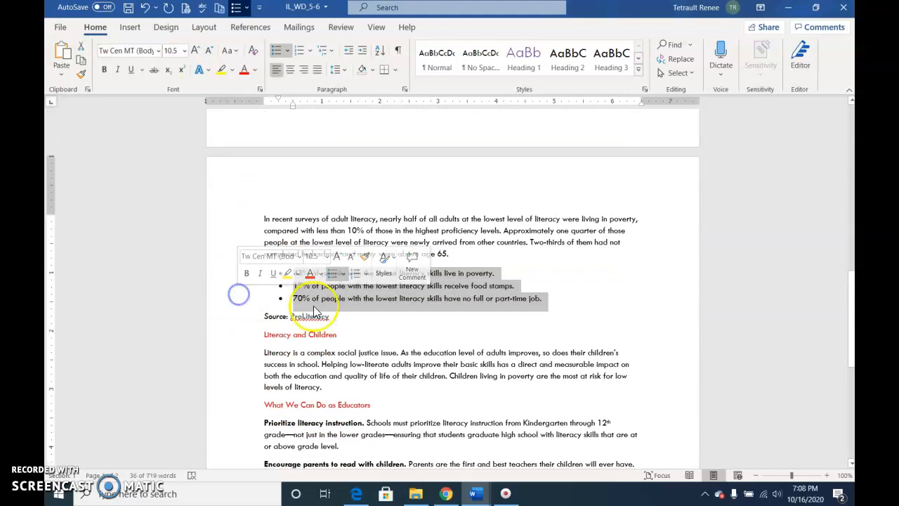
pyautogui.click(286, 56)
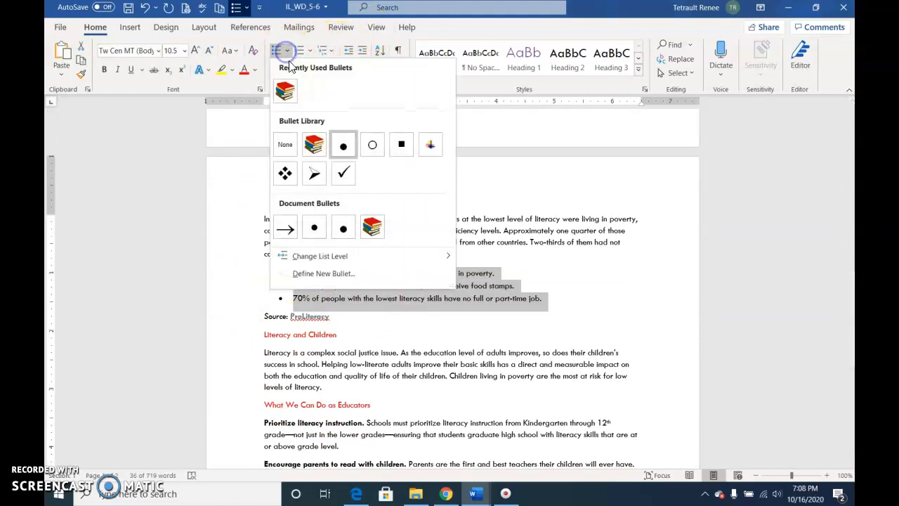
pyautogui.click(302, 276)
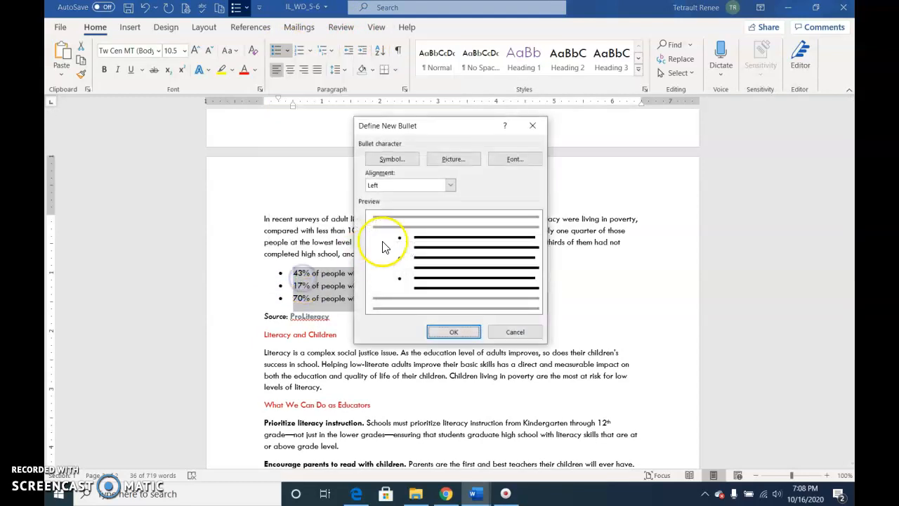
pyautogui.click(385, 161)
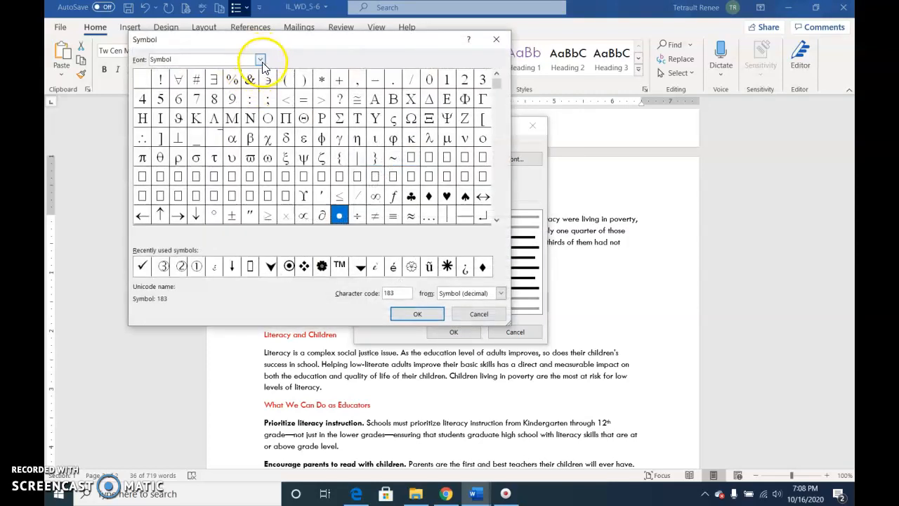
# Choose the Webdings stack-of-books symbol, character code 168, as the bullet
pyautogui.click(259, 60)
pyautogui.click(259, 120)
pyautogui.click(259, 119)
pyautogui.click(259, 119)
pyautogui.click(260, 120)
pyautogui.click(260, 119)
pyautogui.click(259, 120)
pyautogui.click(259, 120)
pyautogui.click(259, 120)
pyautogui.click(259, 119)
pyautogui.click(259, 119)
pyautogui.click(259, 119)
pyautogui.click(260, 120)
pyautogui.click(260, 120)
pyautogui.click(259, 120)
pyautogui.click(259, 119)
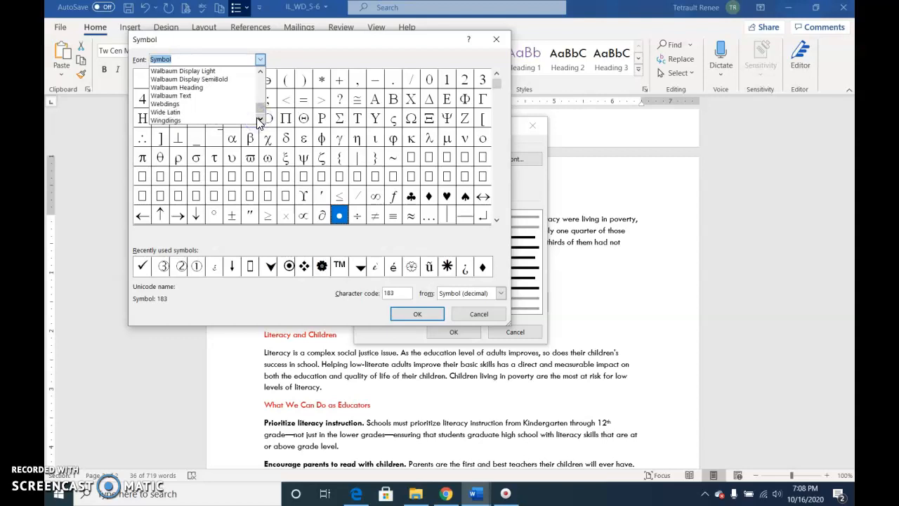
pyautogui.click(260, 121)
pyautogui.click(179, 96)
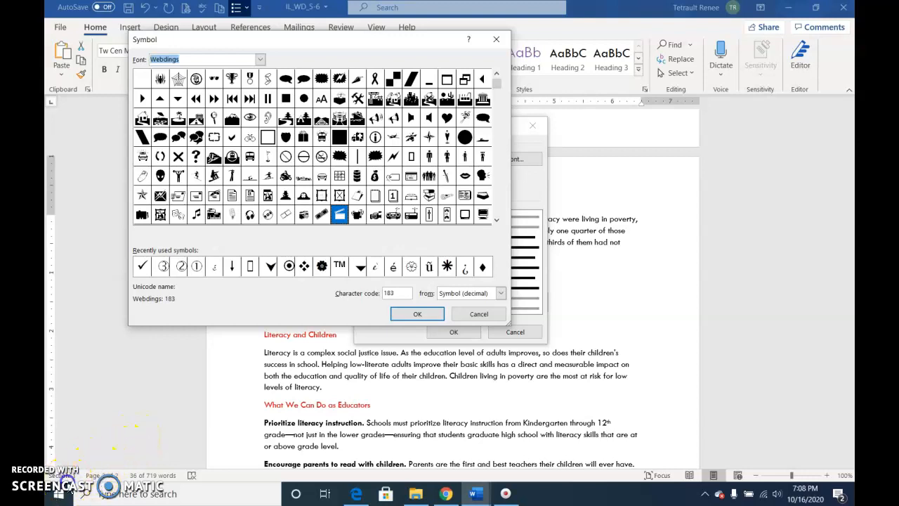
pyautogui.click(428, 196)
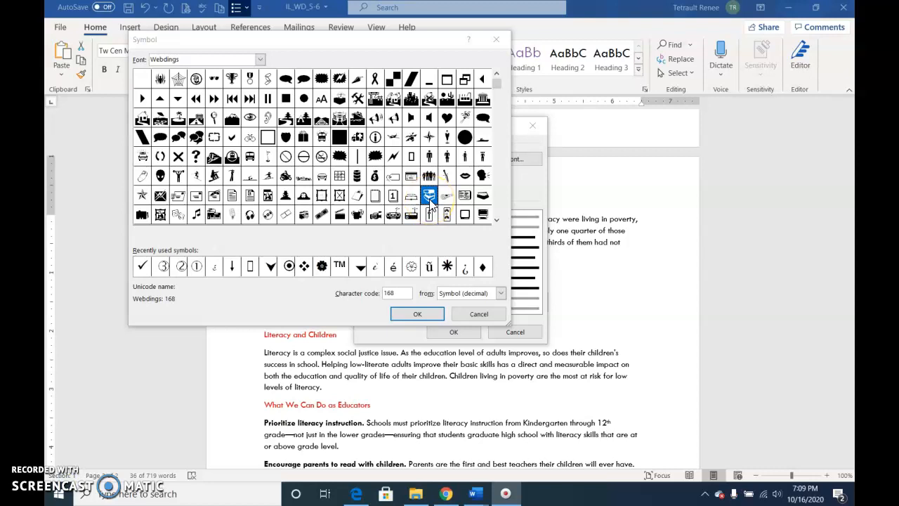
pyautogui.click(414, 315)
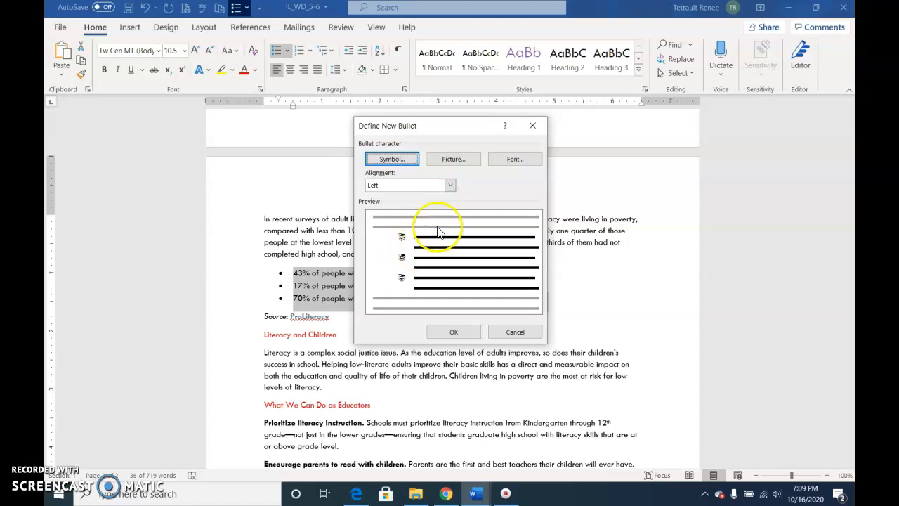
# Colour the Webdings bullet symbol purple and apply it to the list
pyautogui.click(505, 160)
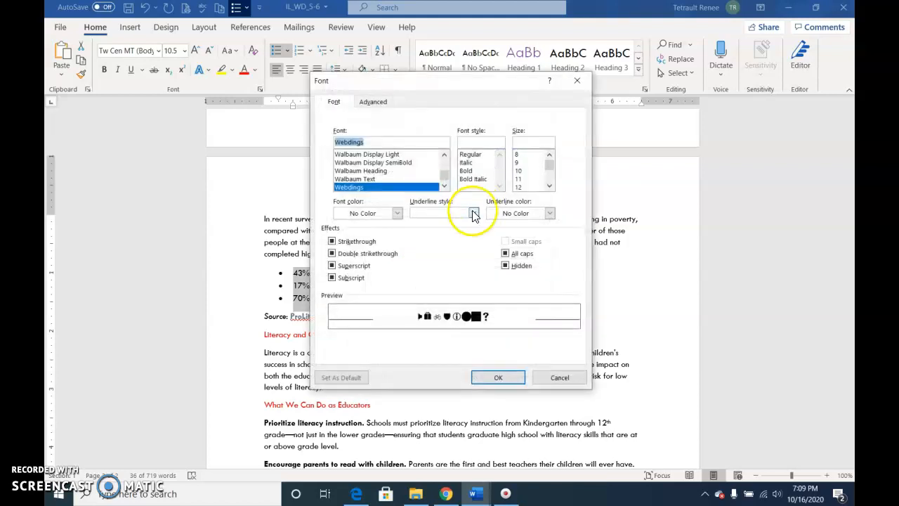
pyautogui.click(397, 214)
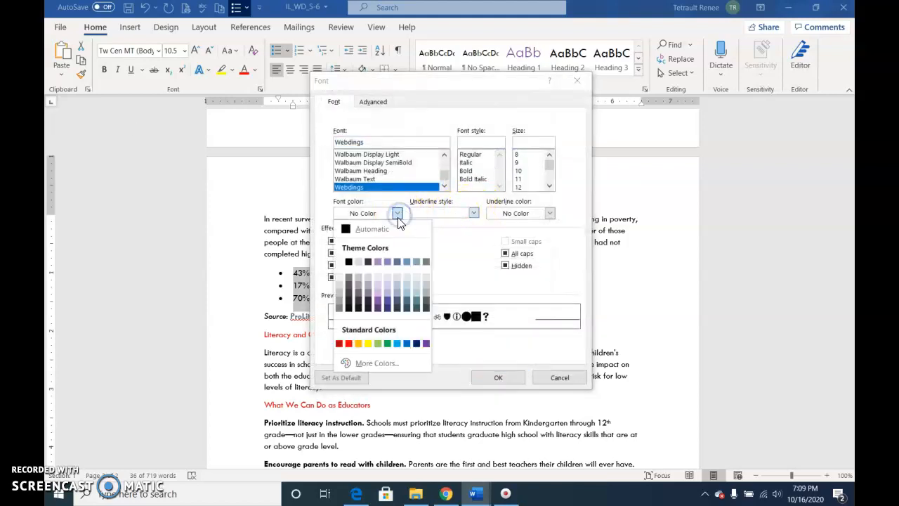
pyautogui.click(425, 343)
pyautogui.click(497, 375)
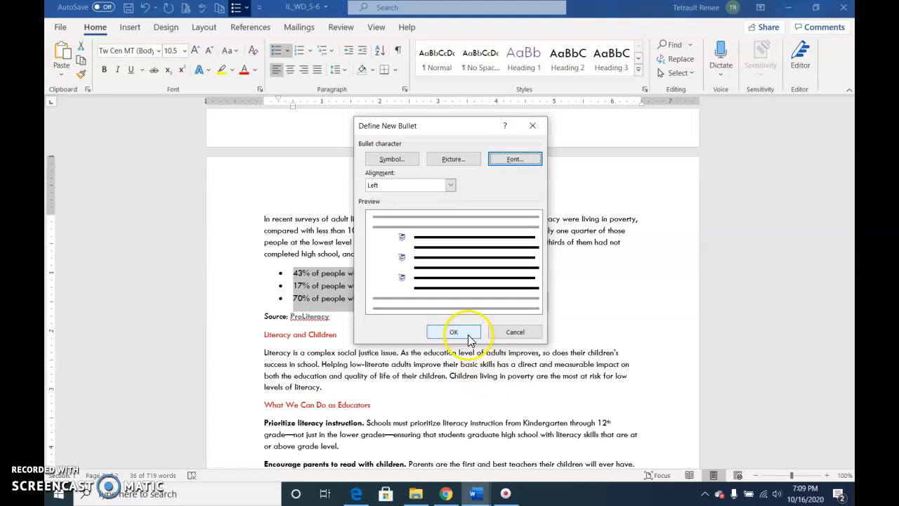
pyautogui.click(470, 339)
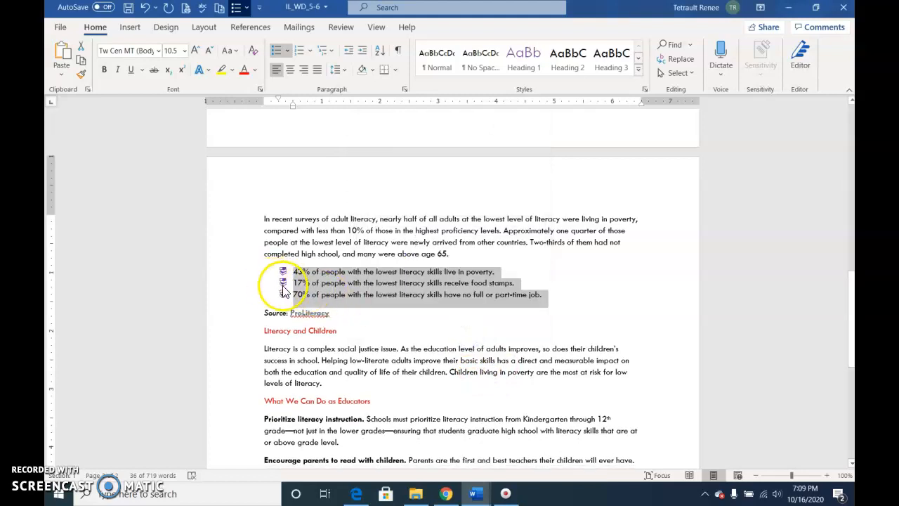
# Enlarge the purple bullet symbols to 14 pt
pyautogui.click(283, 291)
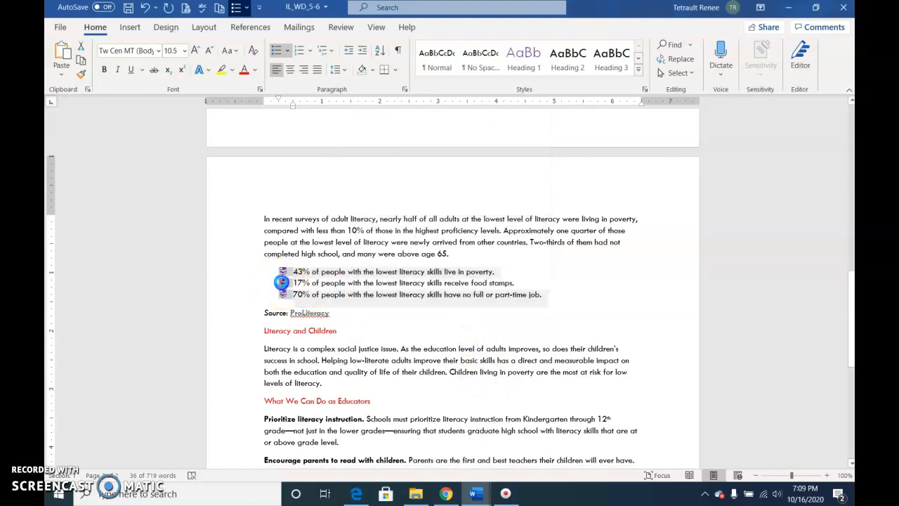
pyautogui.click(194, 51)
pyautogui.click(396, 284)
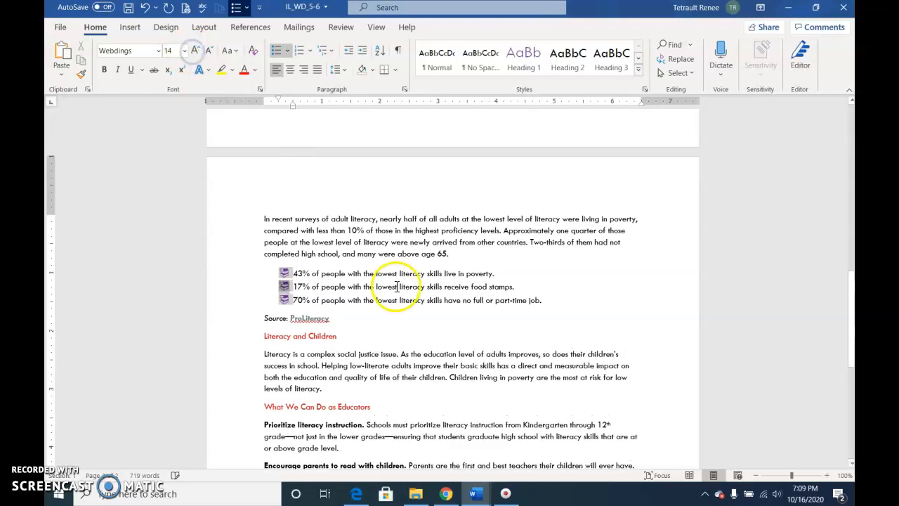
pyautogui.scroll(-1, 391, 302)
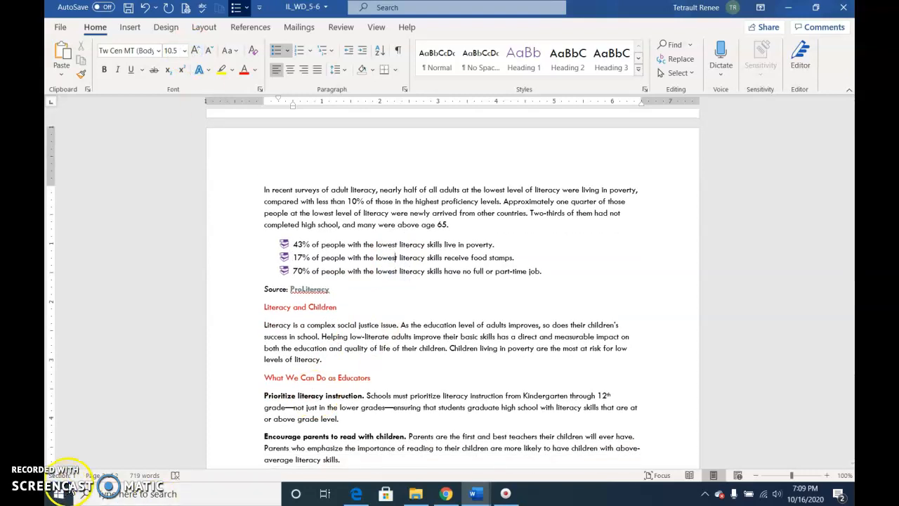
pyautogui.click(375, 26)
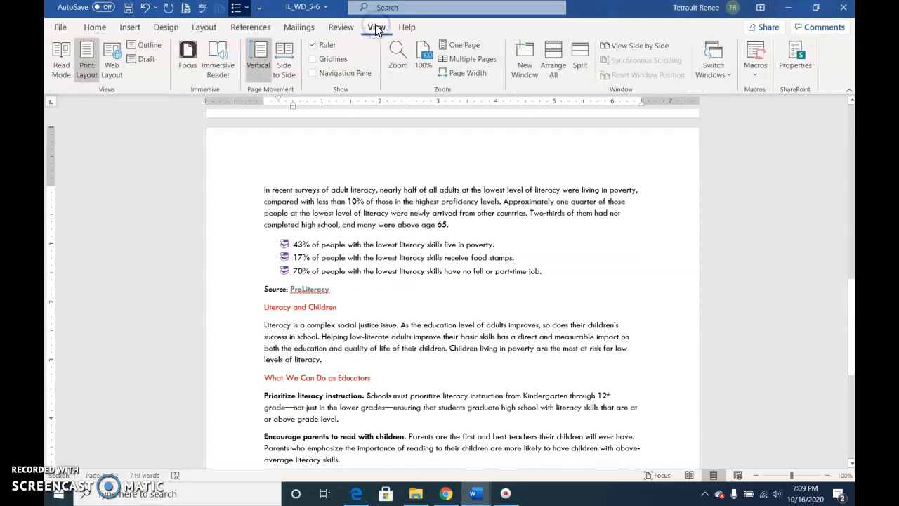
# View multiple pages and insert a page break before the 'Literacy and Poverty' heading
pyautogui.click(467, 59)
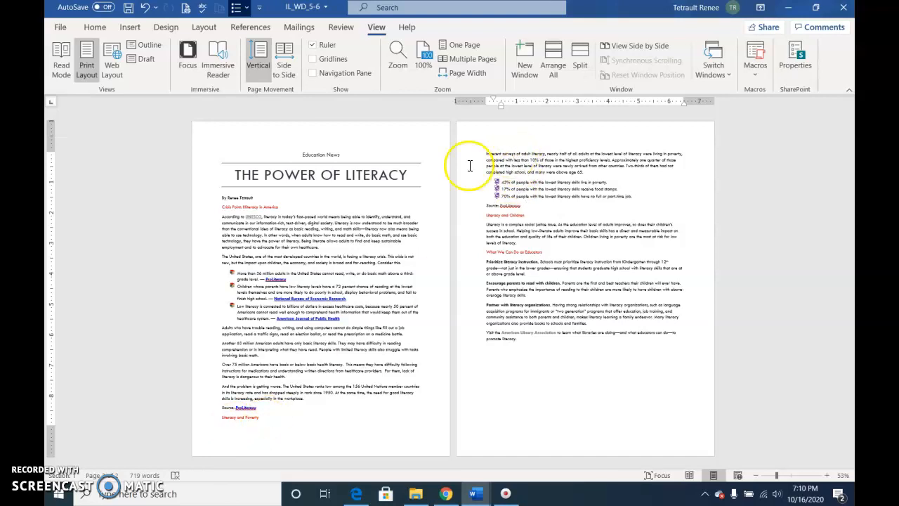
pyautogui.click(219, 419)
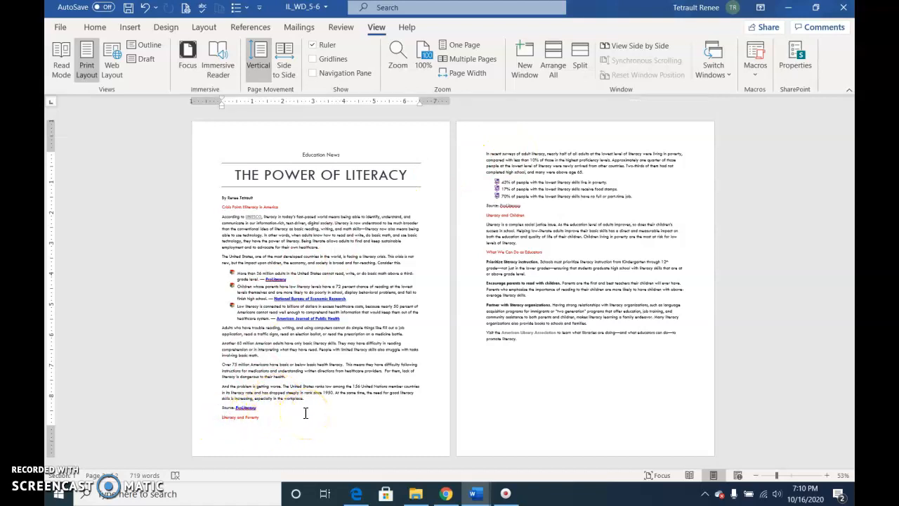
pyautogui.hotkey('ctrl', 'Return')
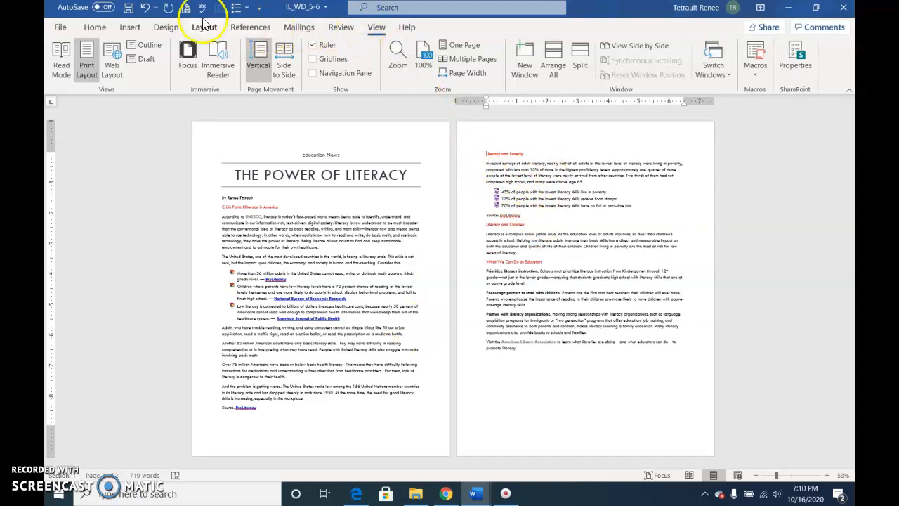
# Apply a dark purple art page border, 20 pt wide, to the whole document
pyautogui.click(169, 27)
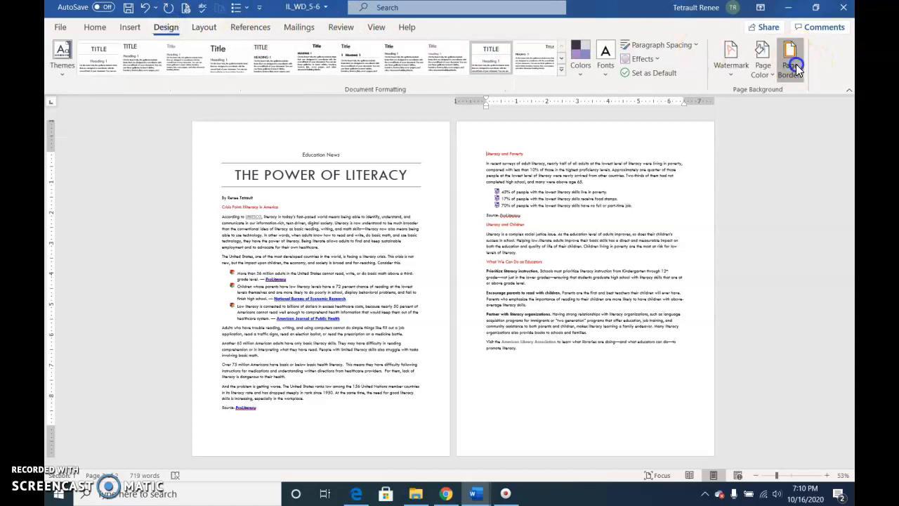
pyautogui.click(791, 63)
pyautogui.click(295, 365)
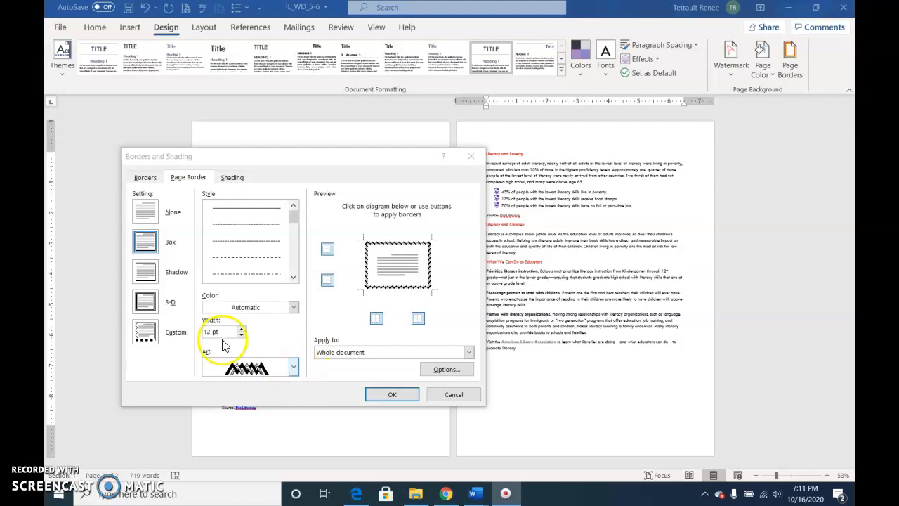
pyautogui.click(292, 309)
pyautogui.click(296, 438)
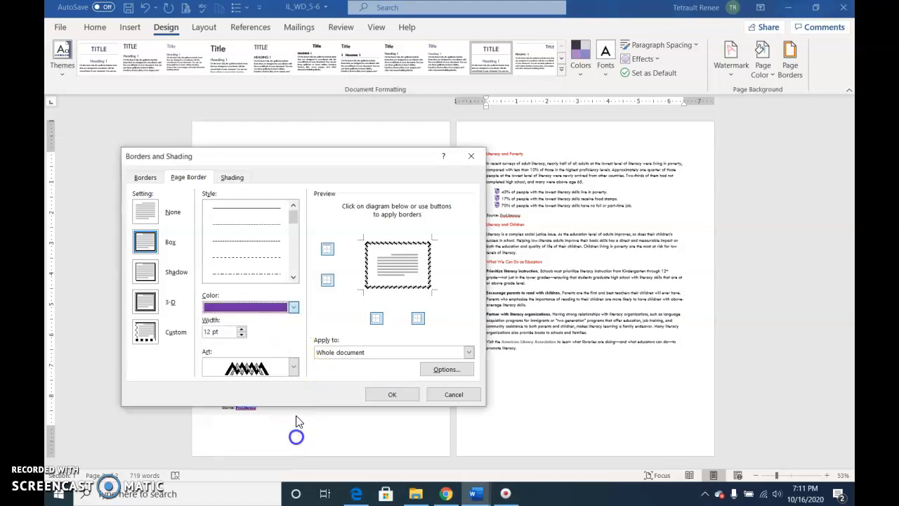
pyautogui.click(240, 333)
pyautogui.click(240, 334)
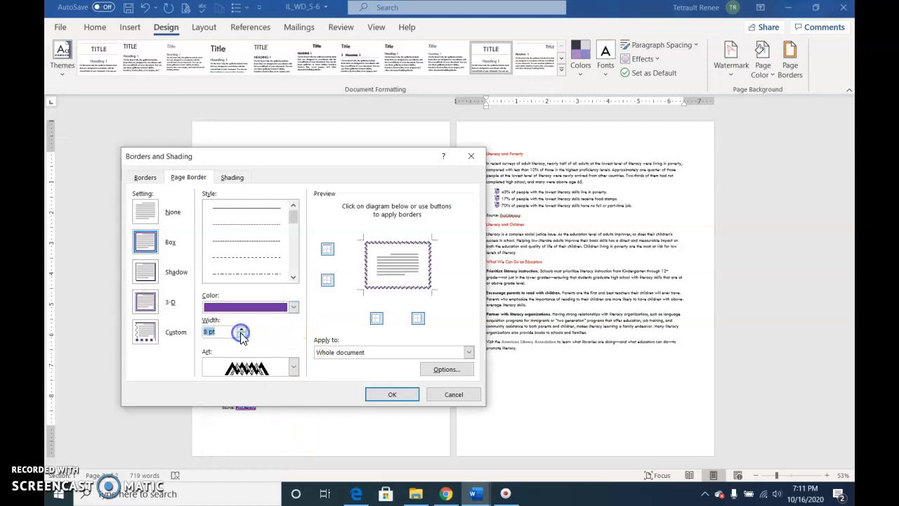
pyautogui.click(241, 328)
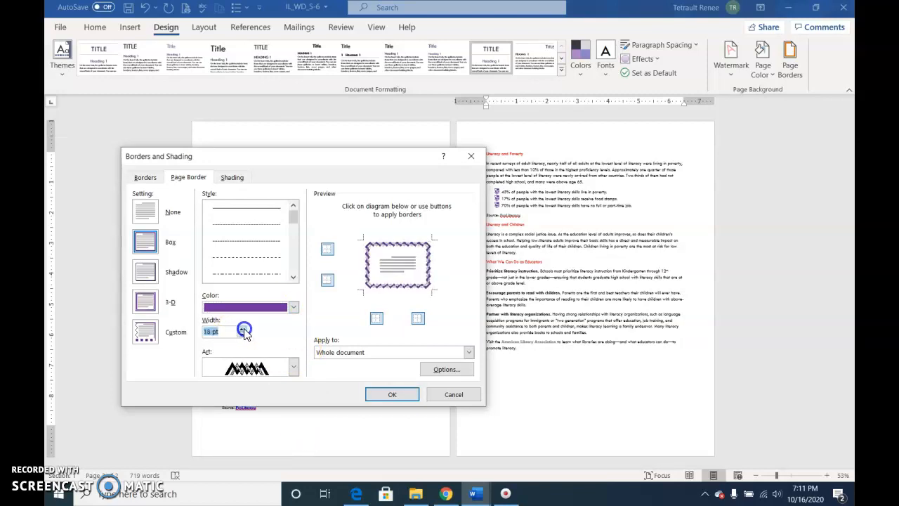
pyautogui.click(388, 395)
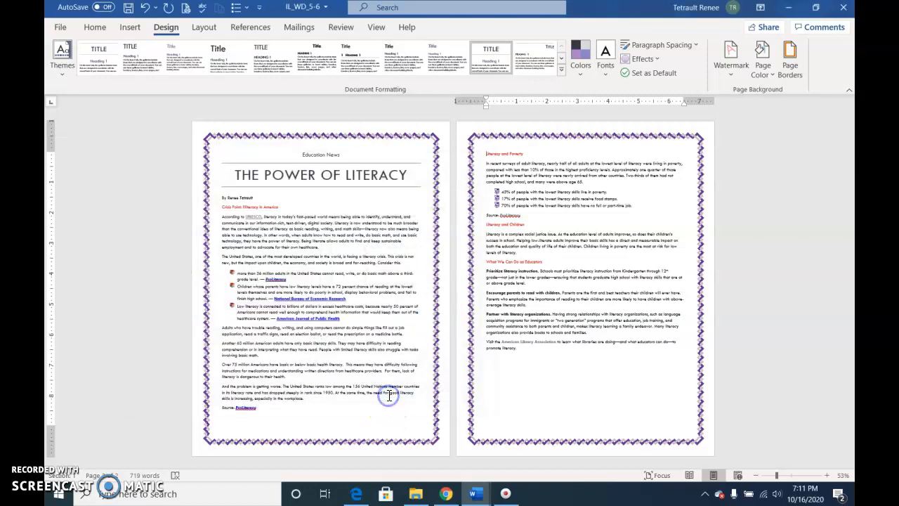
pyautogui.click(773, 79)
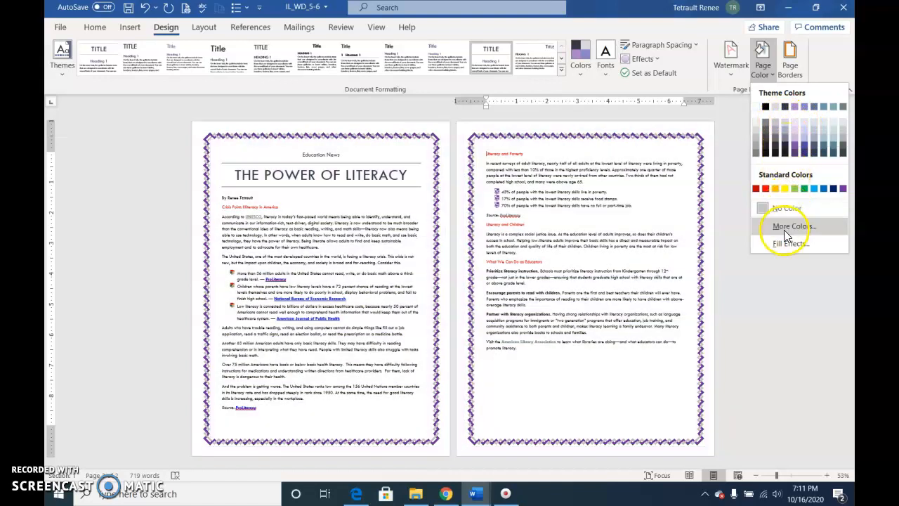
# Apply the light grey-blue theme swatch as the page colour, giving both pages a pale lavender background
pyautogui.click(782, 227)
pyautogui.click(328, 115)
pyautogui.click(425, 47)
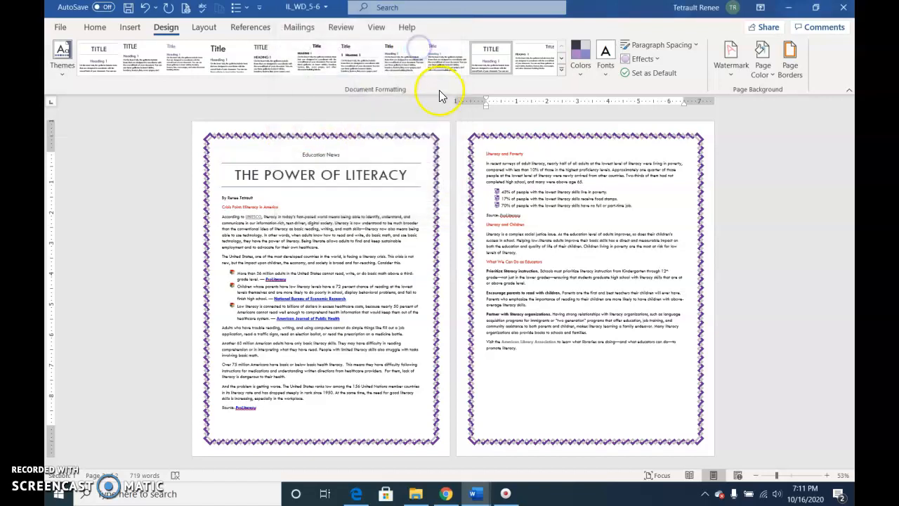
pyautogui.click(791, 76)
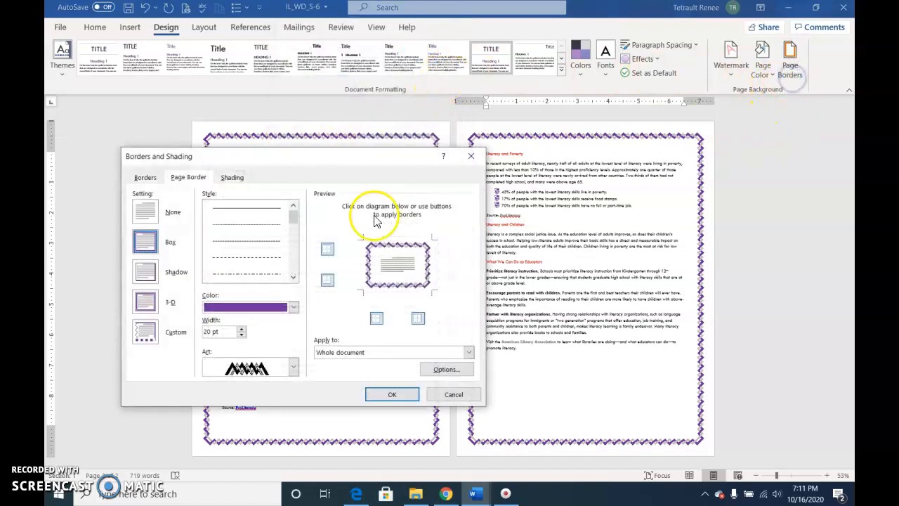
pyautogui.click(398, 395)
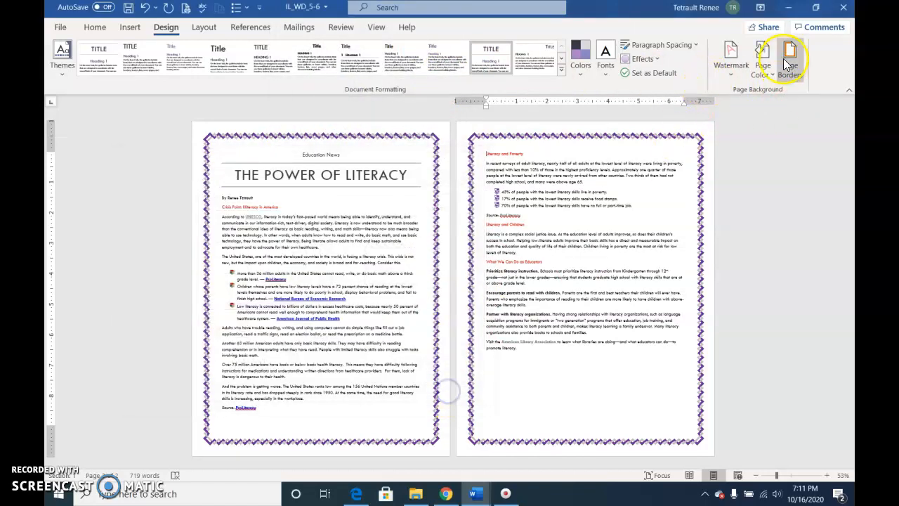
pyautogui.click(788, 63)
pyautogui.click(466, 153)
pyautogui.click(762, 55)
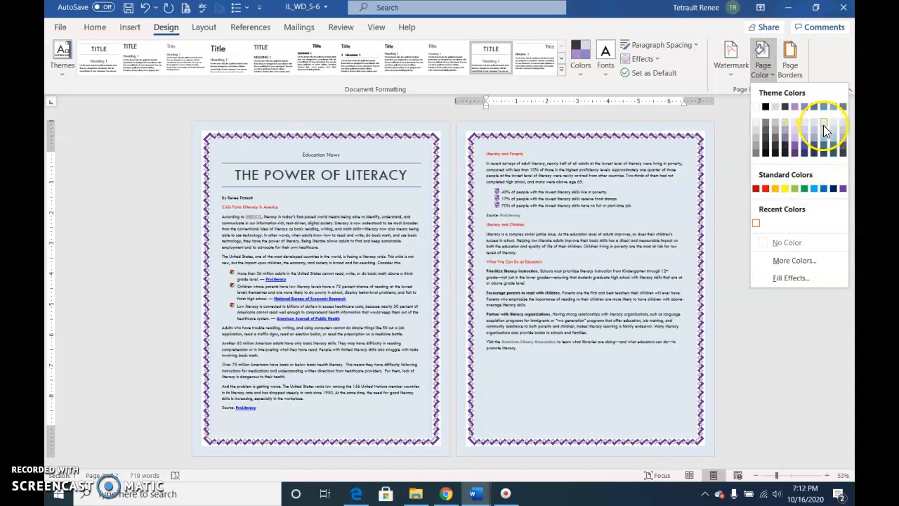
pyautogui.click(824, 127)
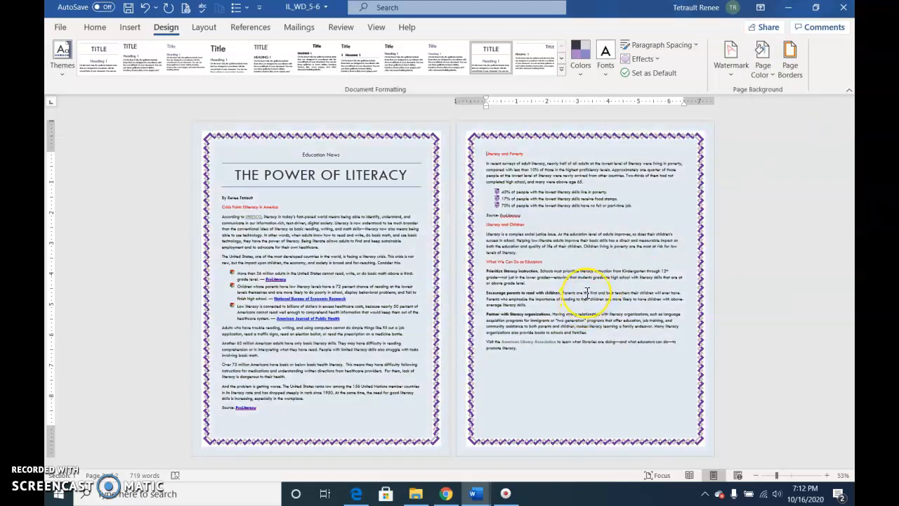